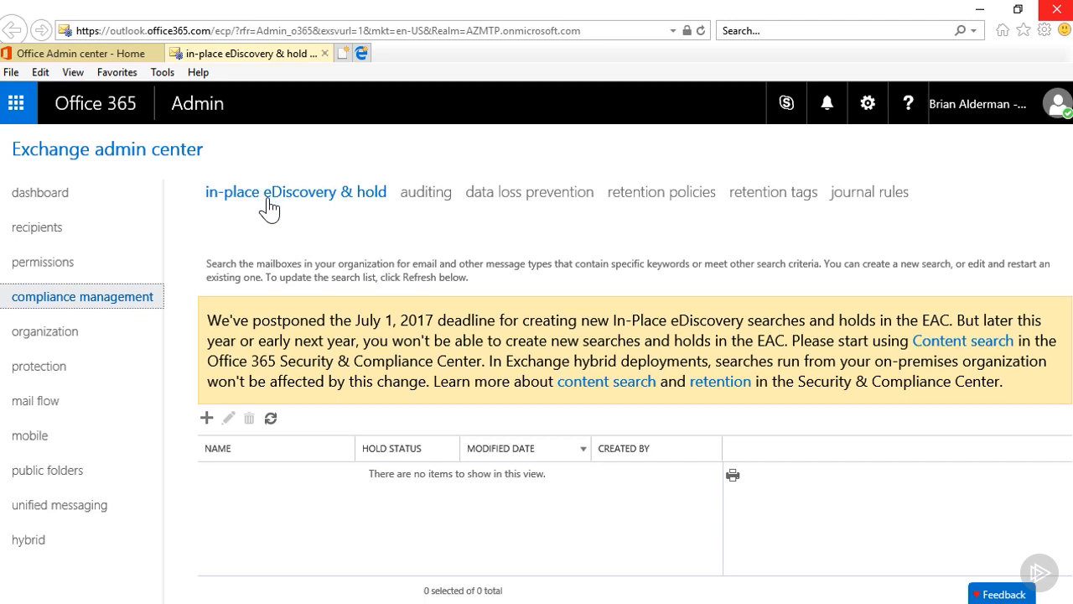
- Start a new In-Place eDiscovery & hold search named Tasks, with a description saying to look for all tasks assigned to the admin user
left_click(206, 419)
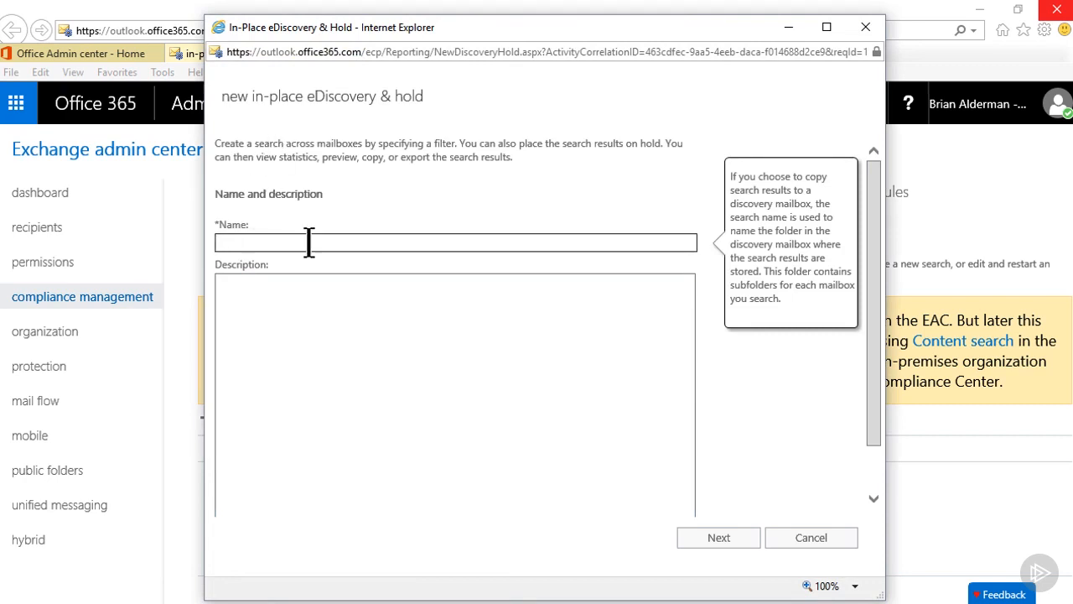
type("Tasks")
left_click(276, 295)
type("Look for all tasks assigned to Brian Alderman")
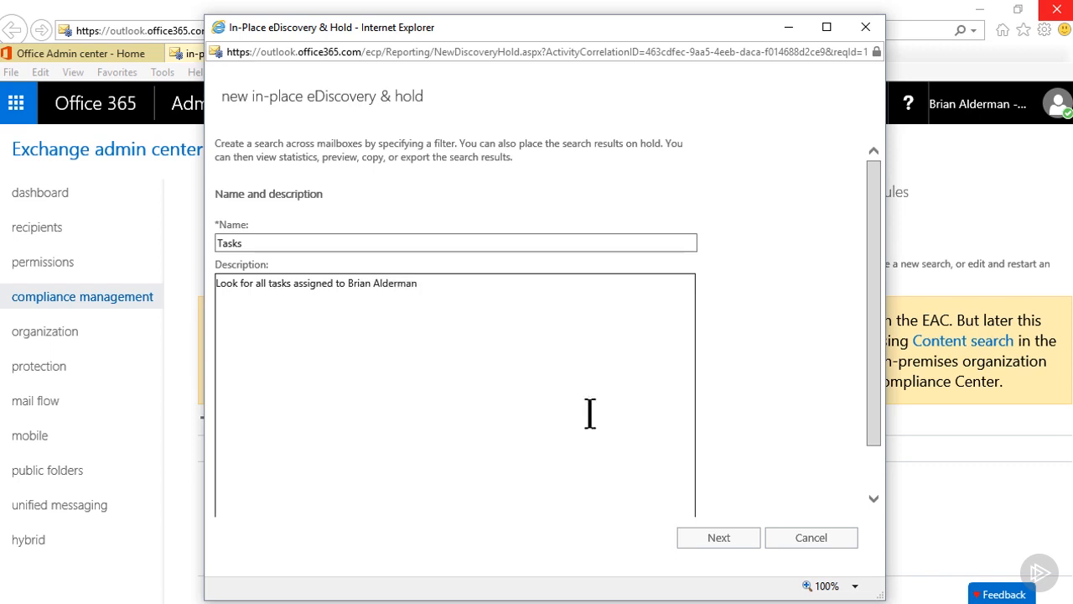
left_click(709, 546)
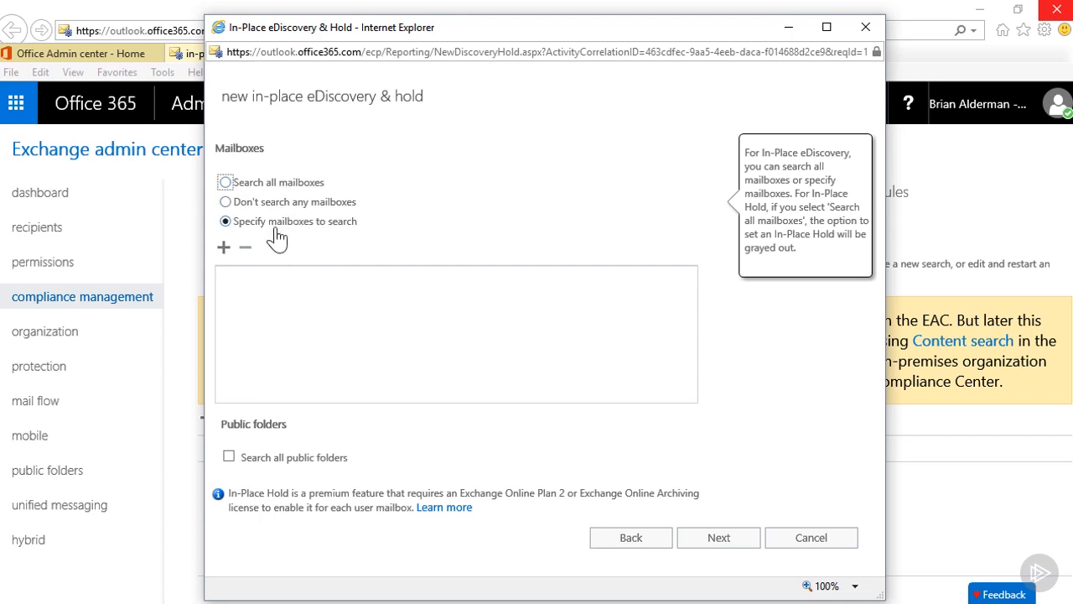
- Add the admin user's mailbox as the search source, include all public folders, and continue
left_click(224, 248)
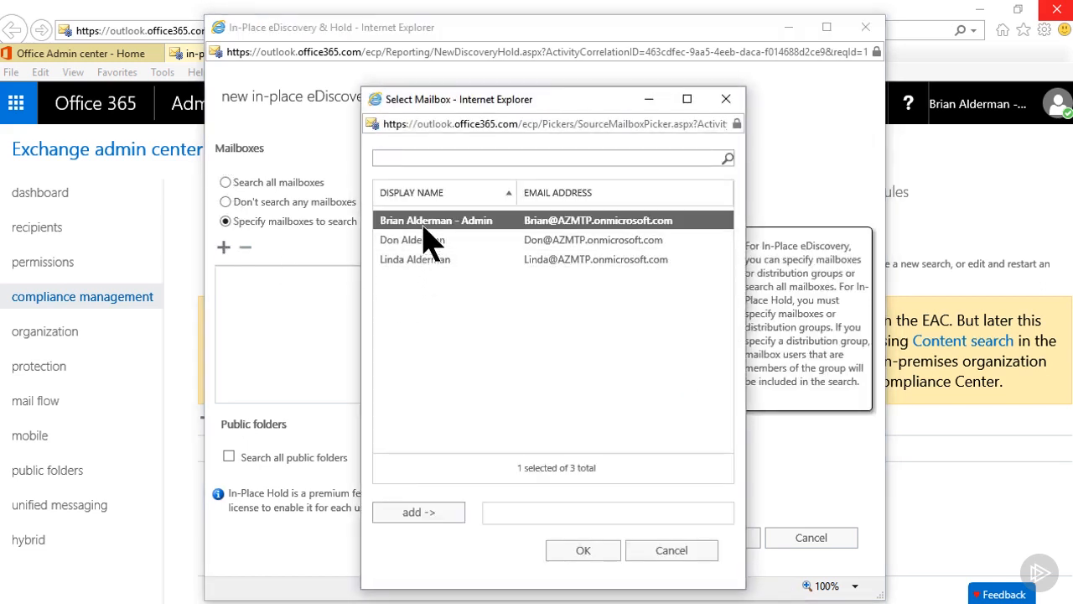
left_click(405, 516)
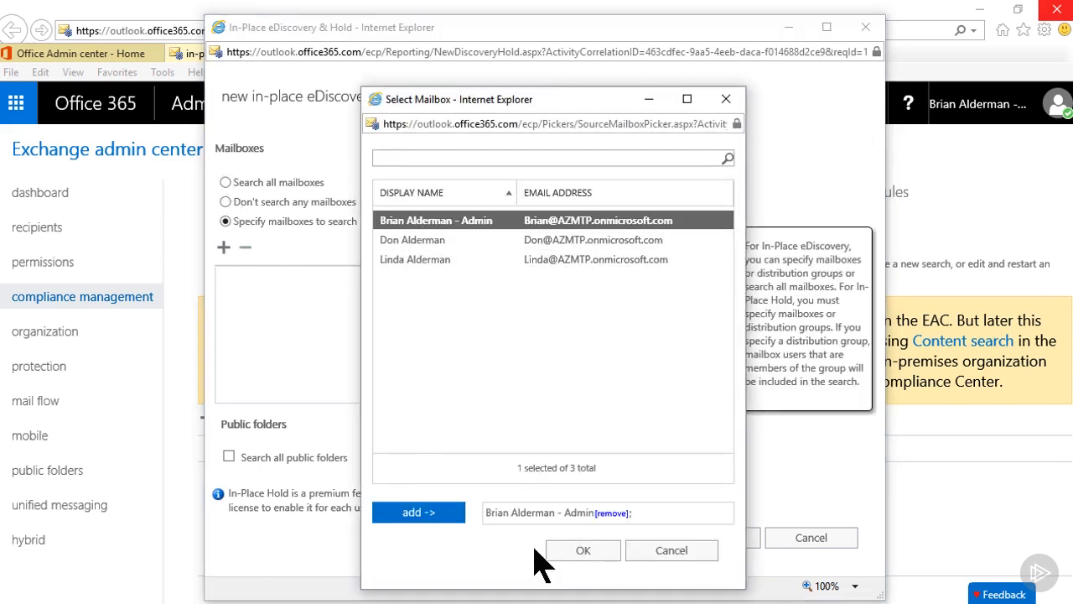
left_click(582, 554)
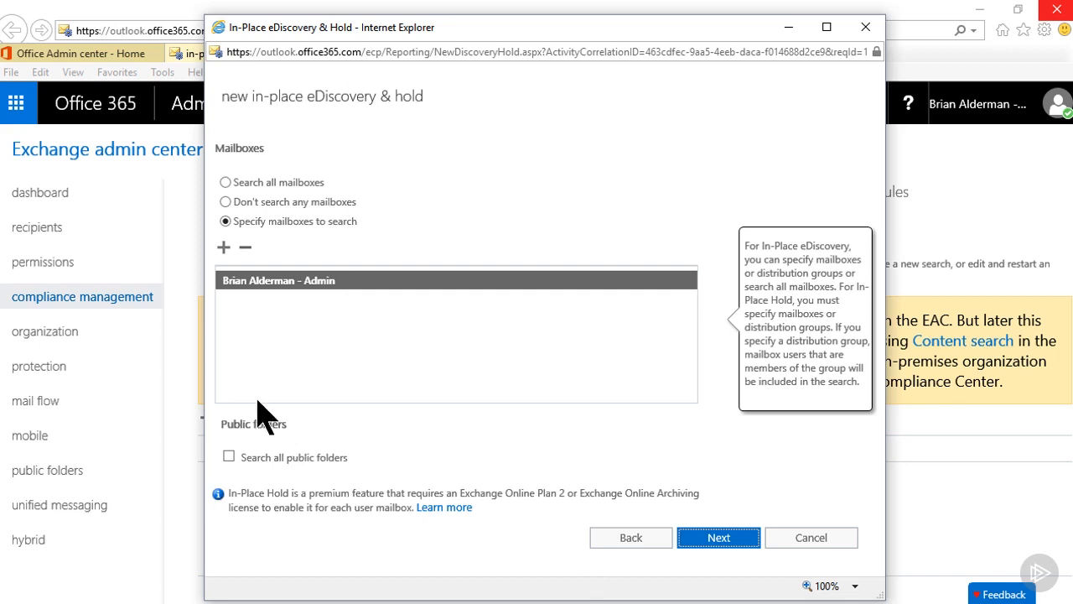
left_click(229, 459)
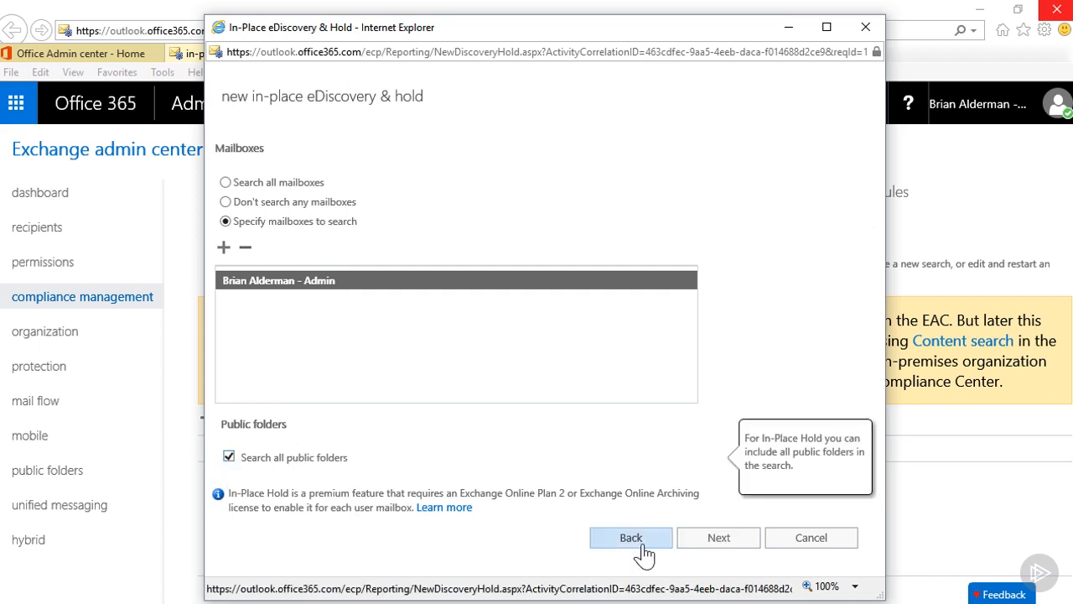
left_click(720, 541)
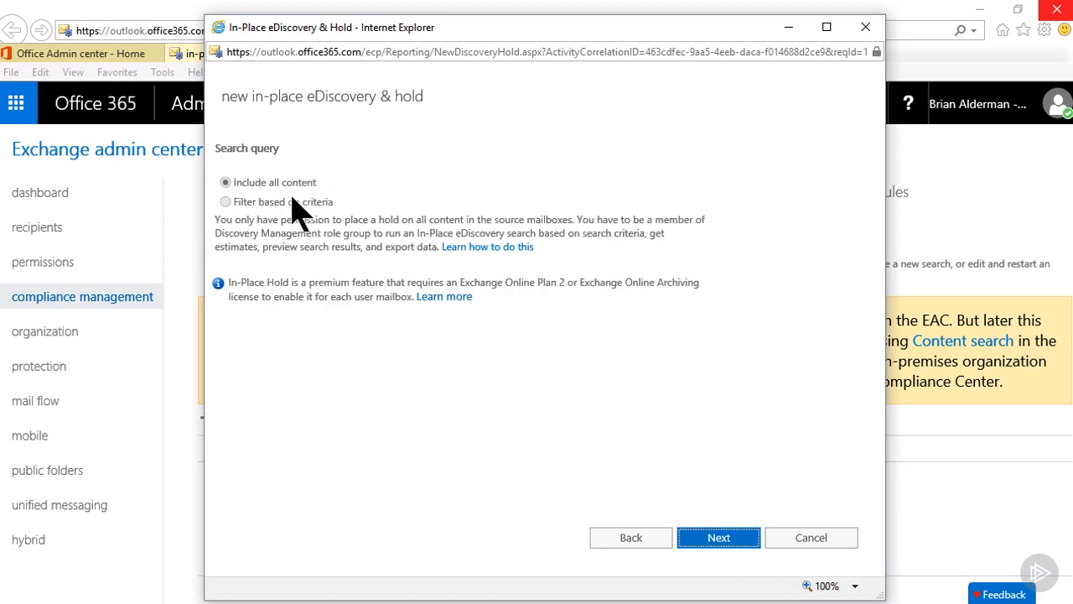
- Keep all content in the query, place matching content on hold indefinitely, and finish the search
left_click(732, 544)
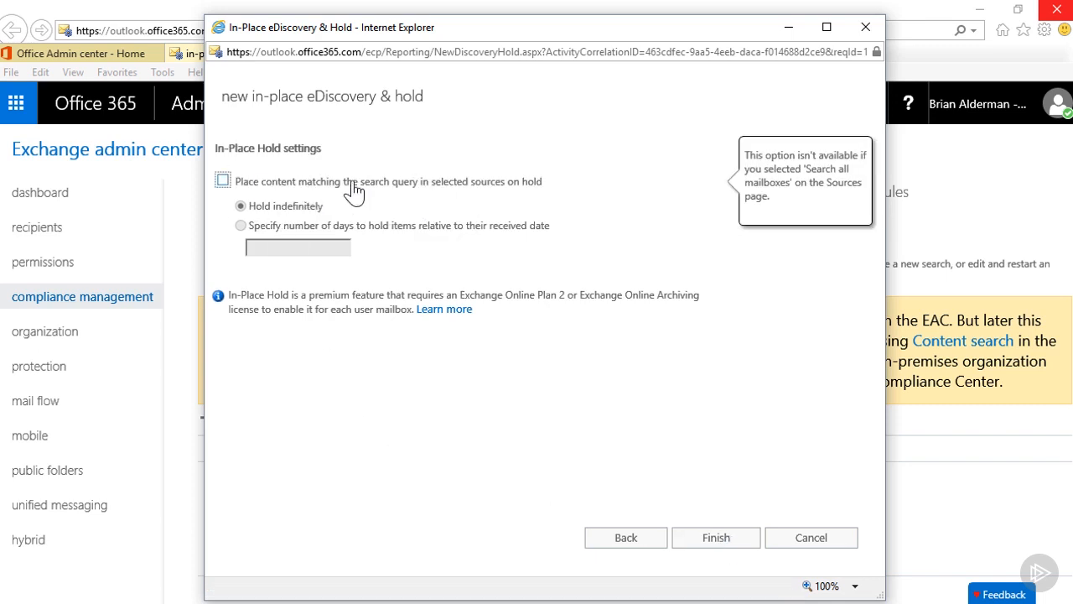
left_click(223, 181)
left_click(240, 205)
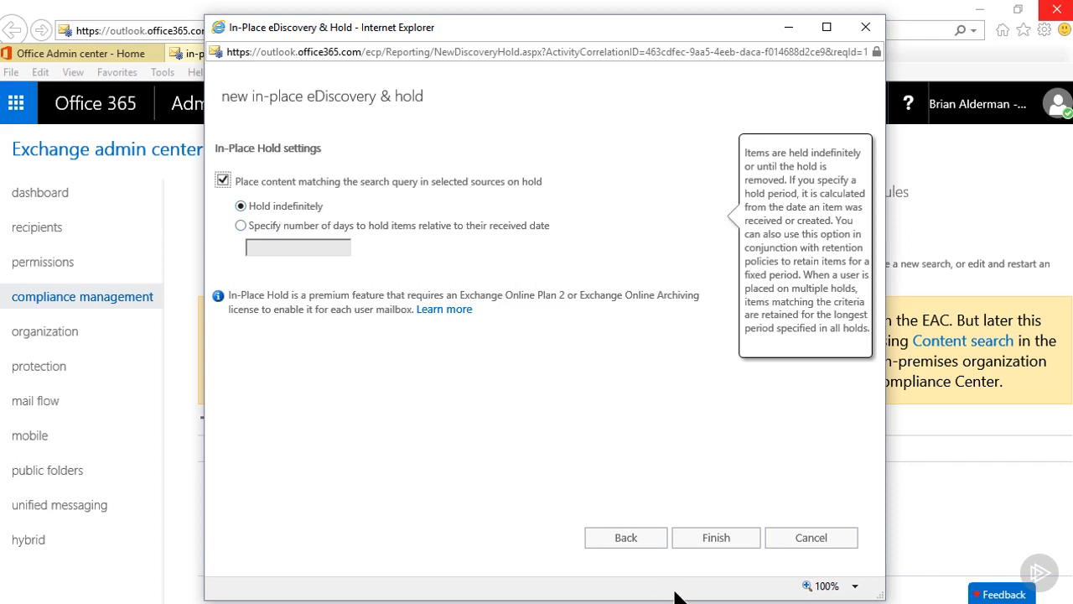
left_click(716, 545)
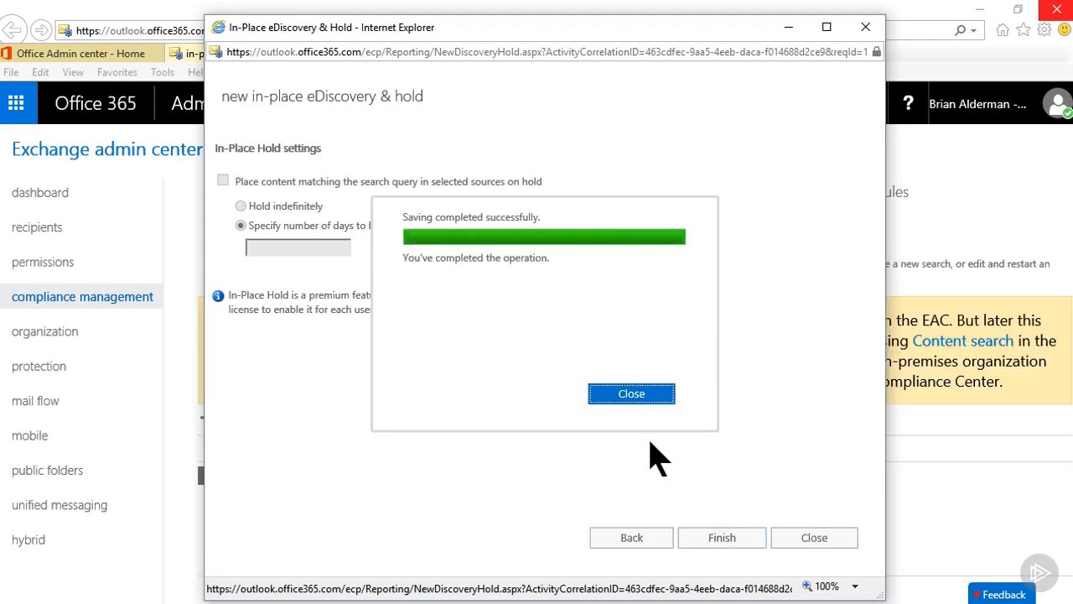
left_click(631, 394)
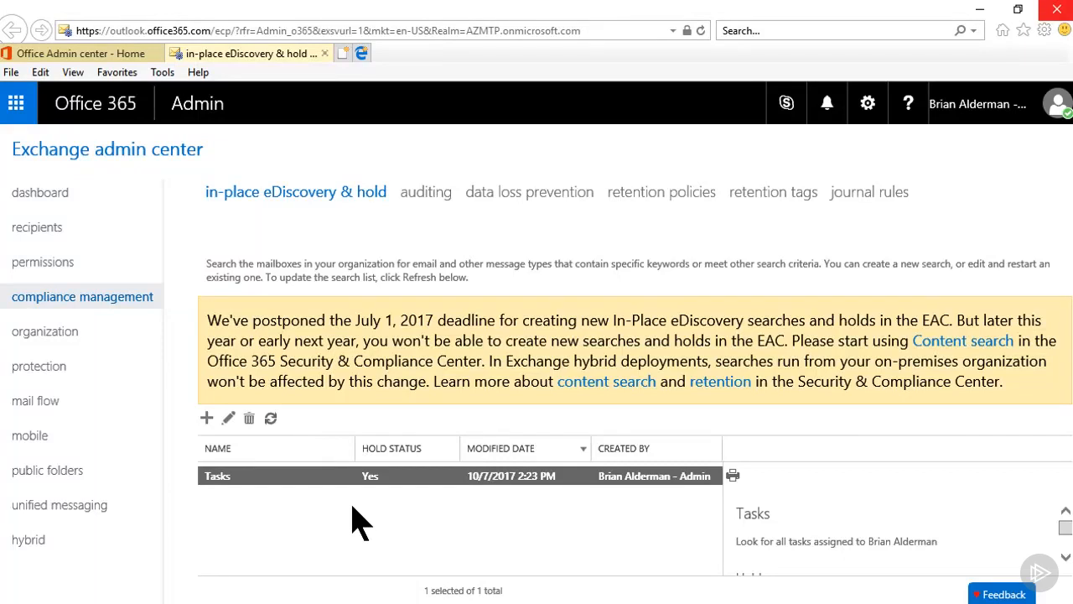
- Create a DLP policy named US Finances from the U.S. Financial Data template
left_click(423, 194)
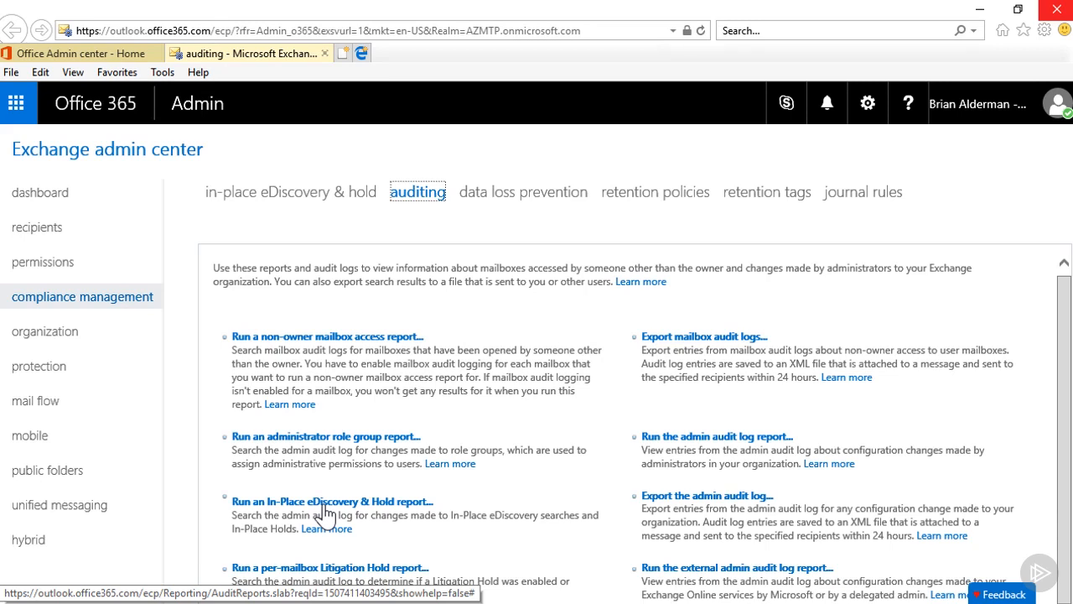
left_click(486, 202)
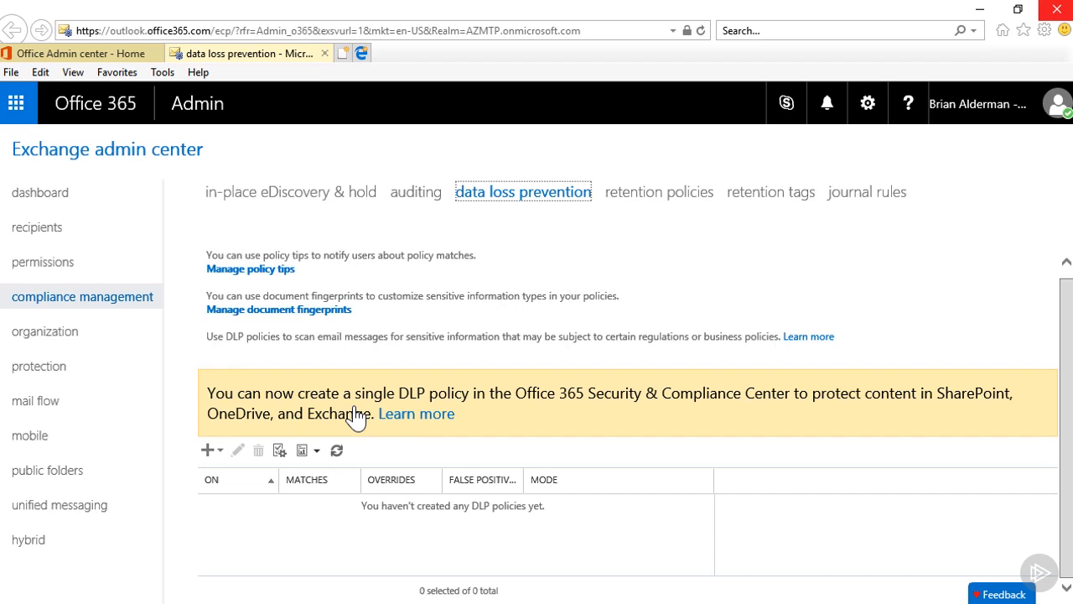
left_click(222, 453)
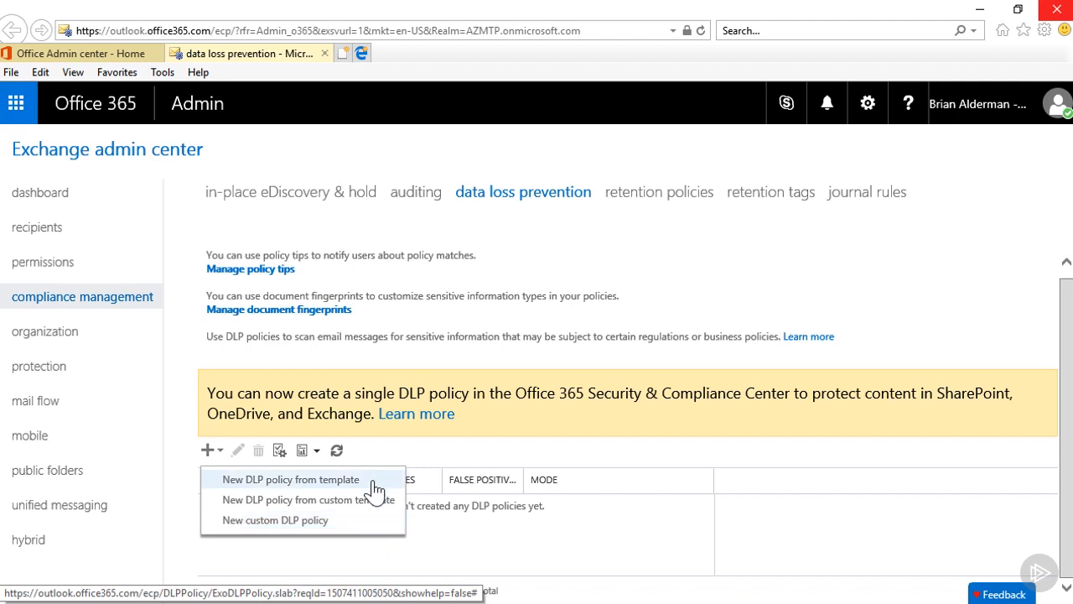
left_click(376, 489)
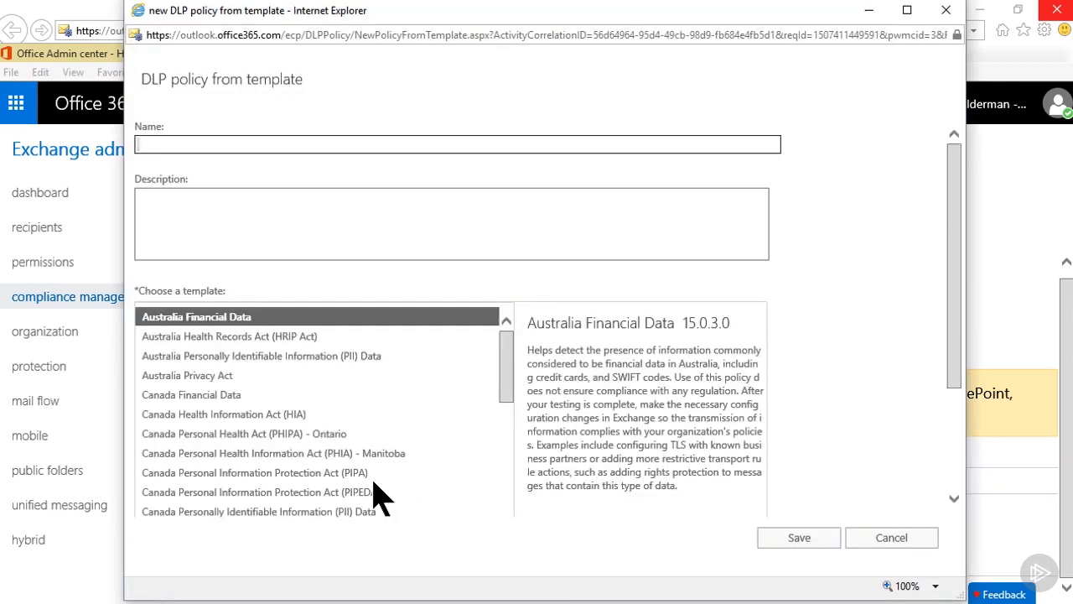
type("US Finances")
left_click(179, 209)
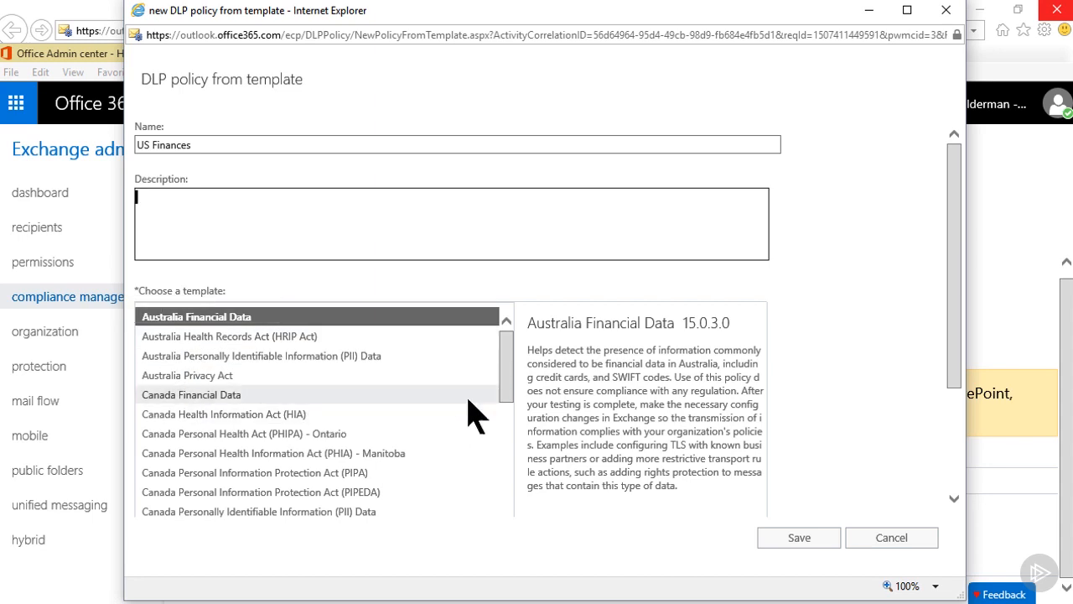
left_click_drag(510, 395, 517, 532)
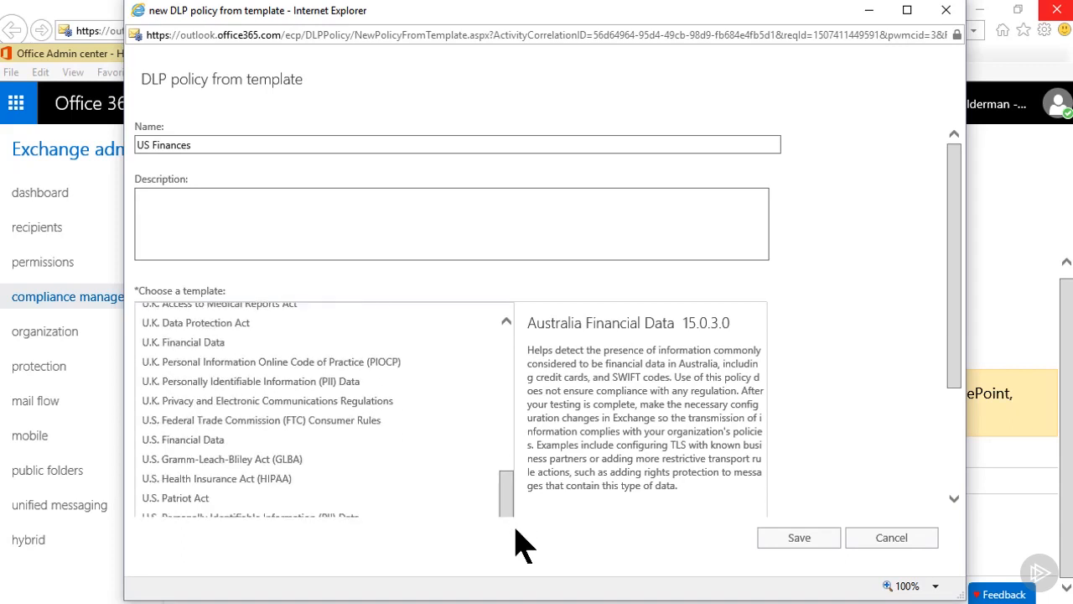
left_click(228, 457)
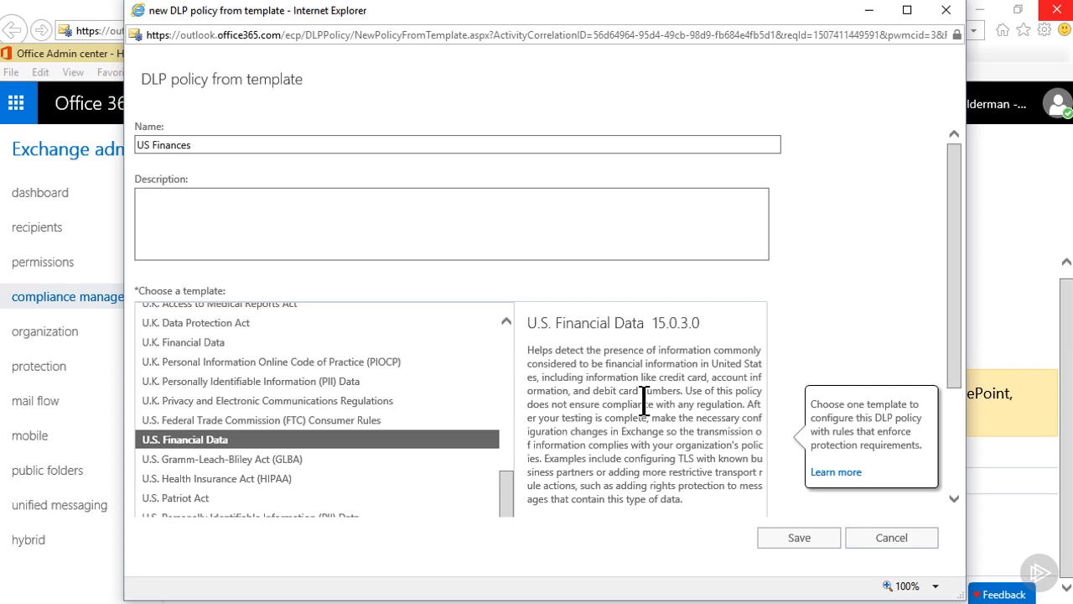
left_click(799, 541)
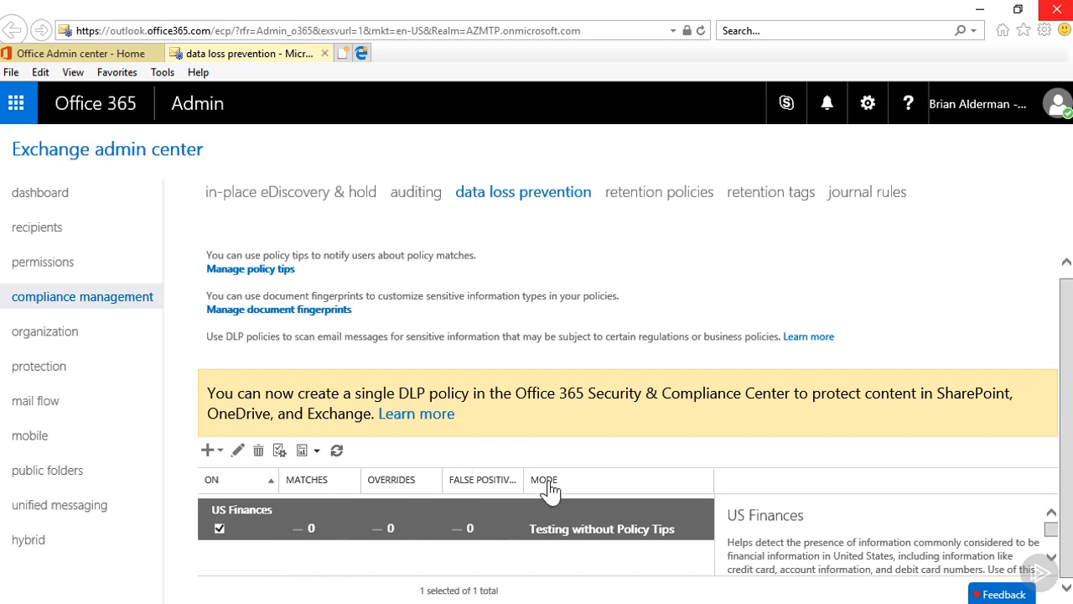
- Add a Notify the sender policy tip in English with the text "Please be cautious with what you are sharing."
left_click(248, 273)
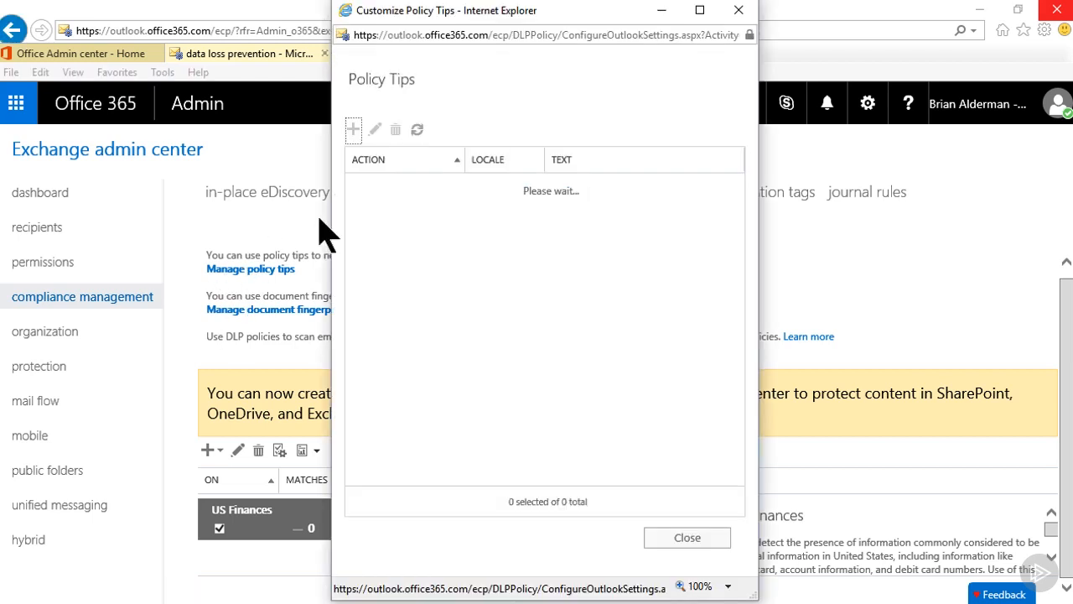
left_click(358, 138)
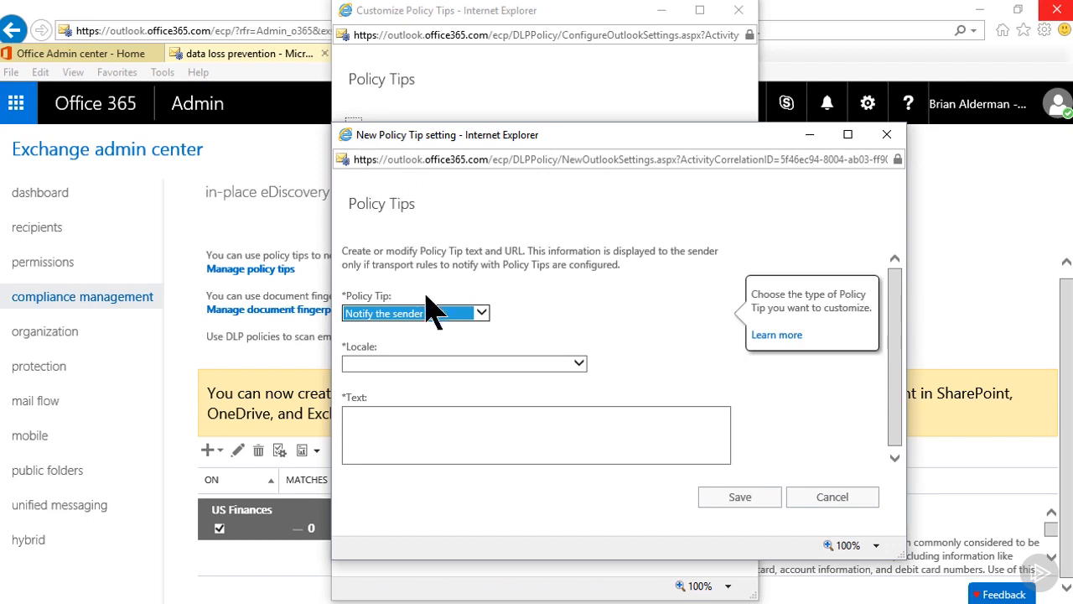
left_click(483, 314)
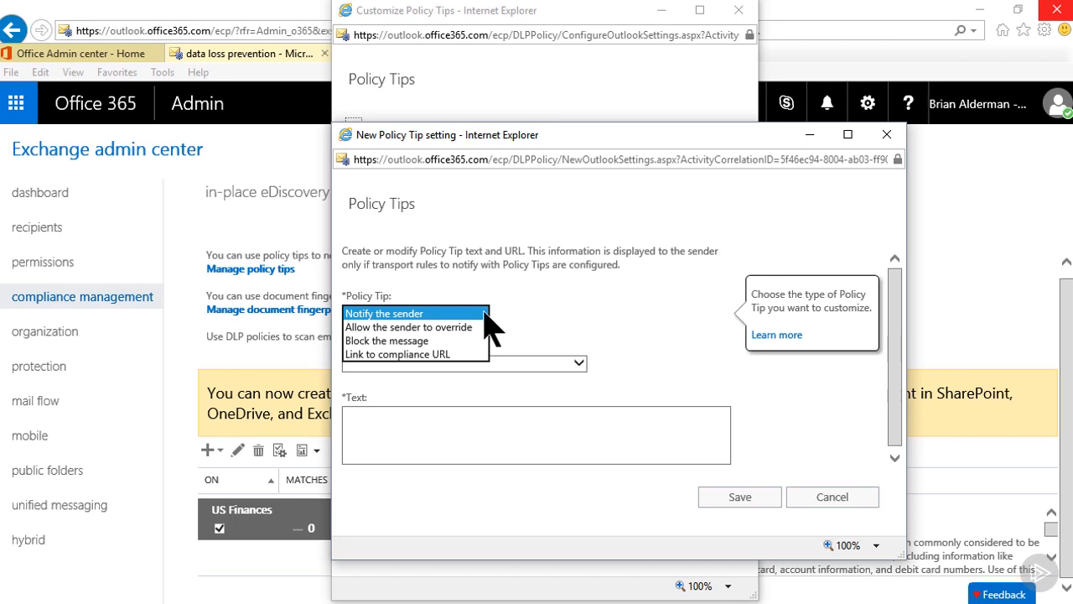
left_click(484, 315)
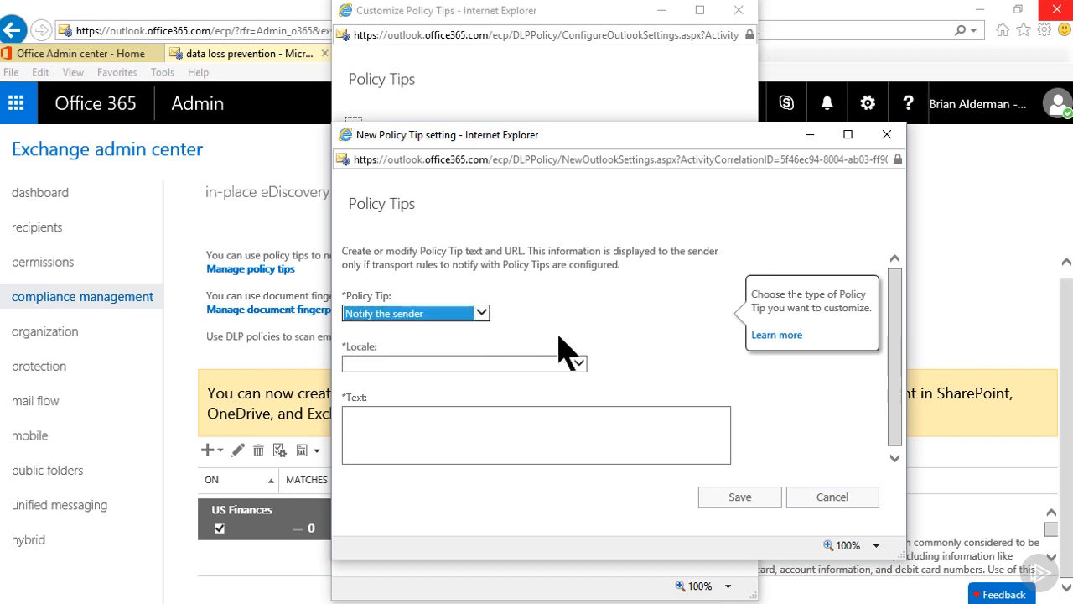
left_click(579, 362)
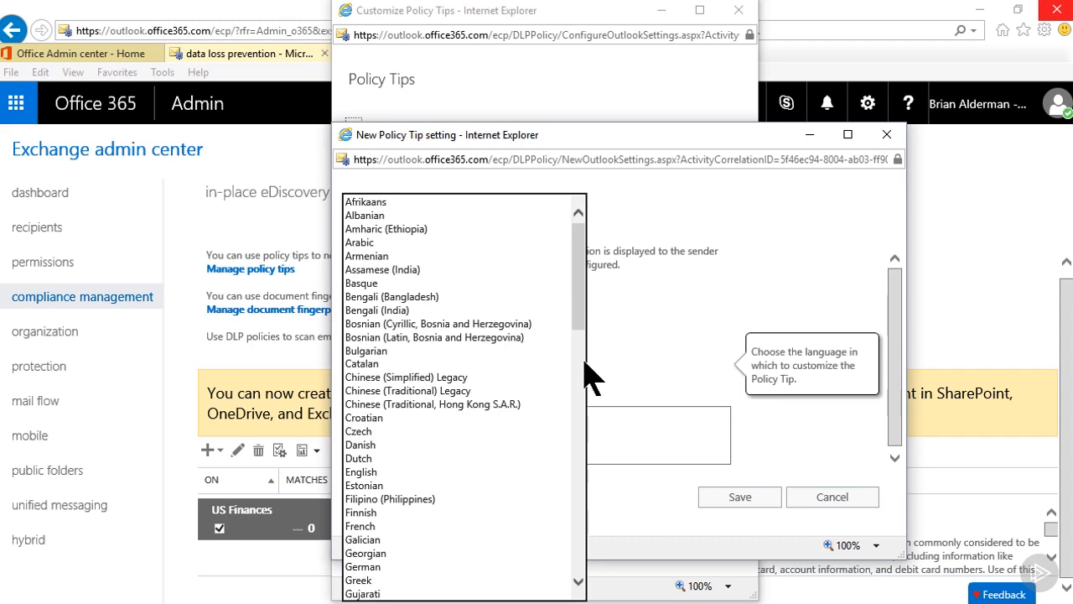
left_click_drag(581, 327, 581, 362)
left_click(361, 341)
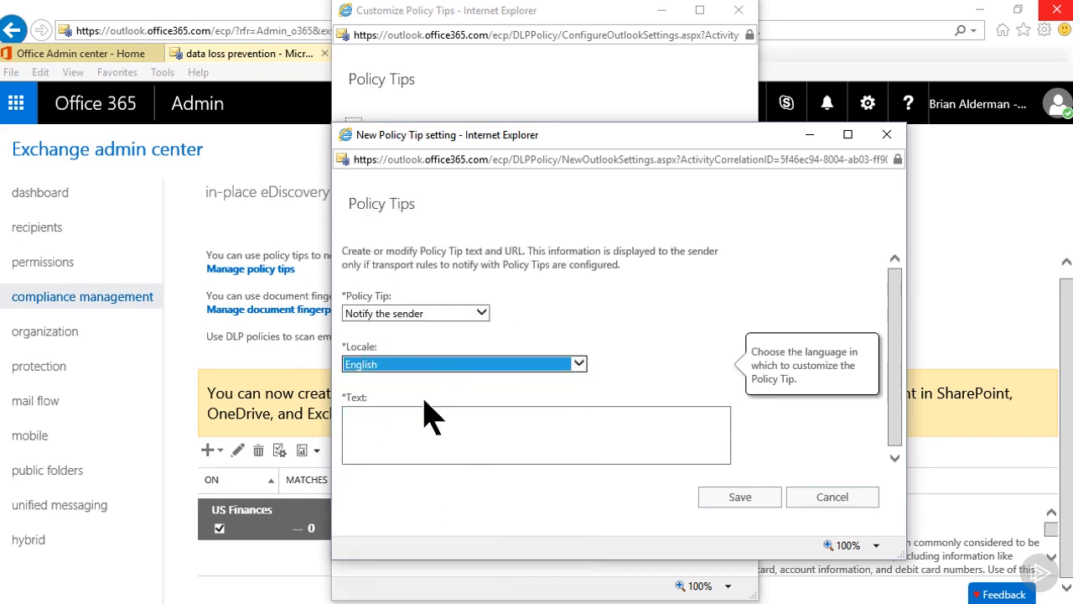
left_click(398, 421)
type("Ple")
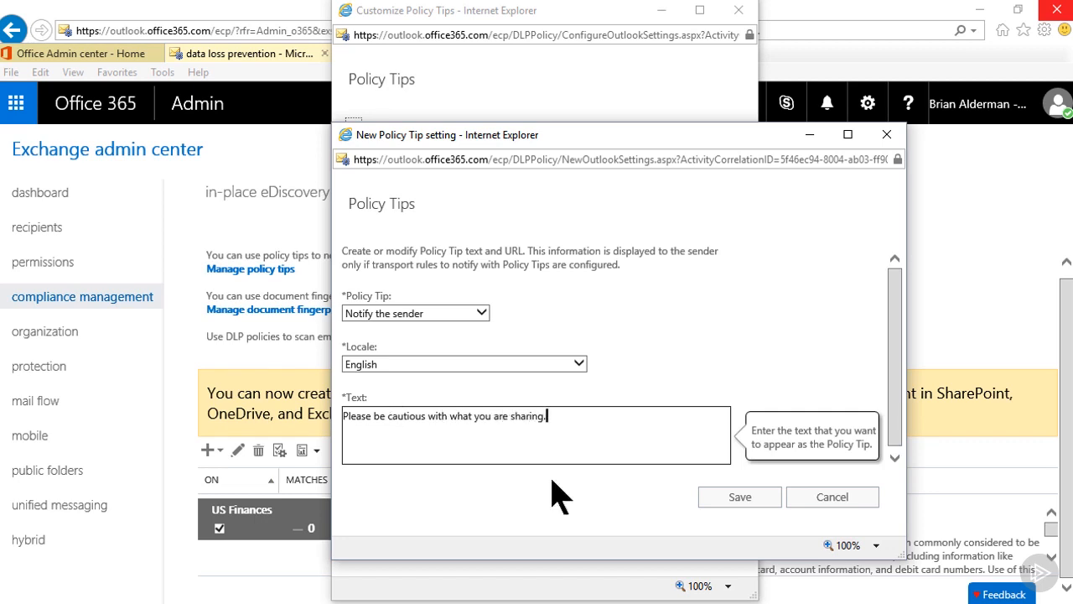
left_click(734, 498)
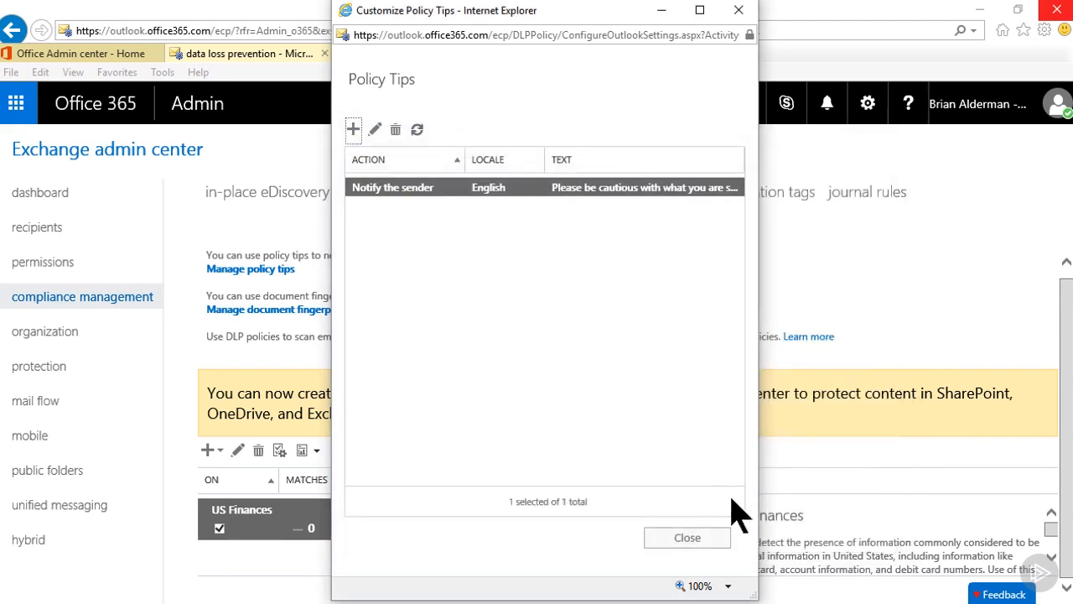
left_click(687, 539)
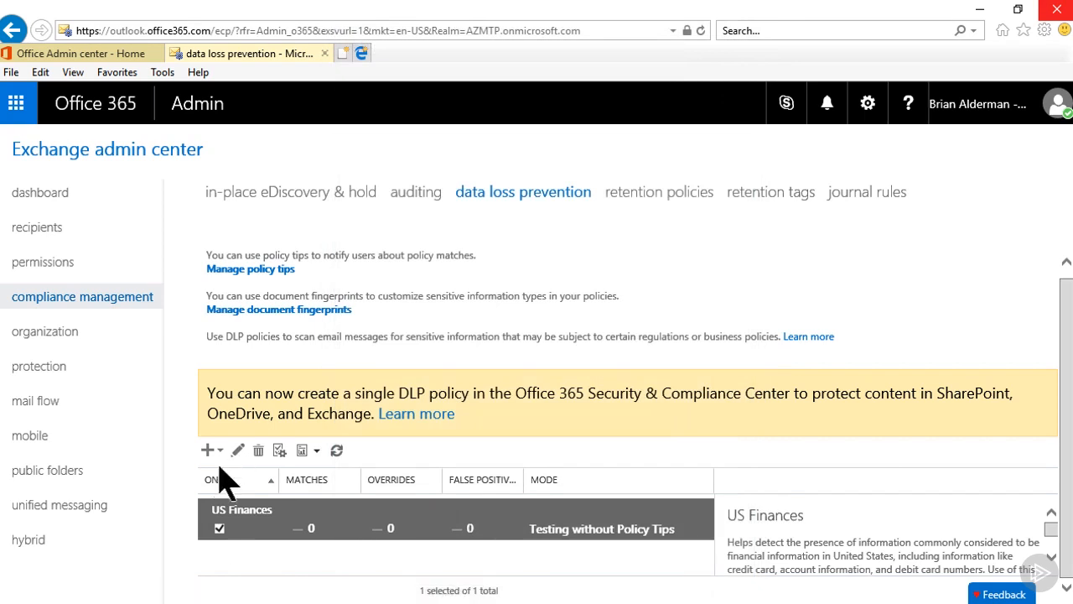
- Switch the US Finances DLP policy's mode to Test DLP policy with Policy Tips and save it
left_click(237, 451)
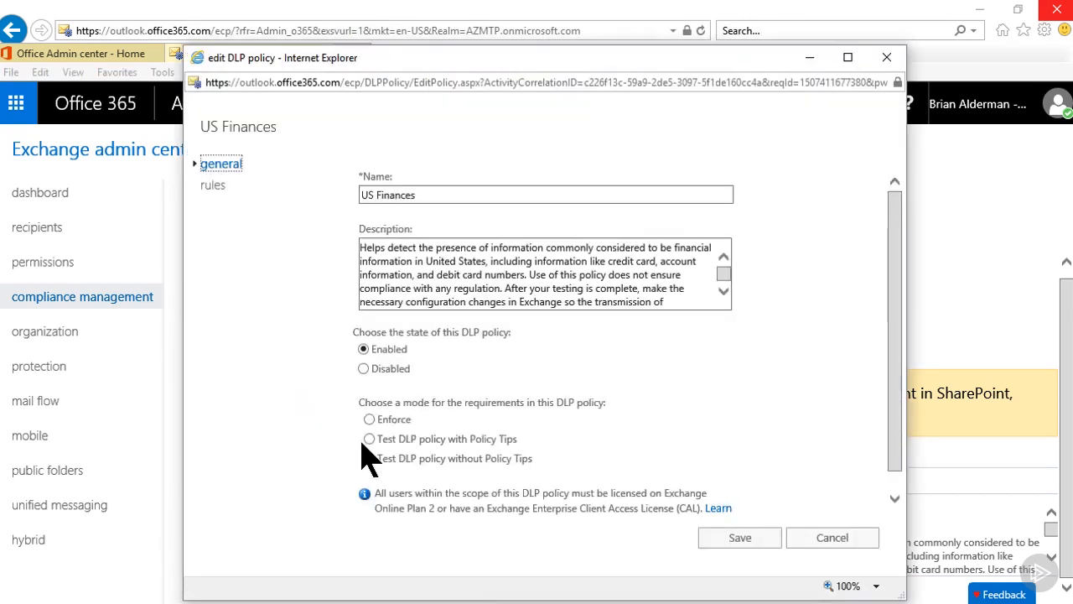
left_click(369, 458)
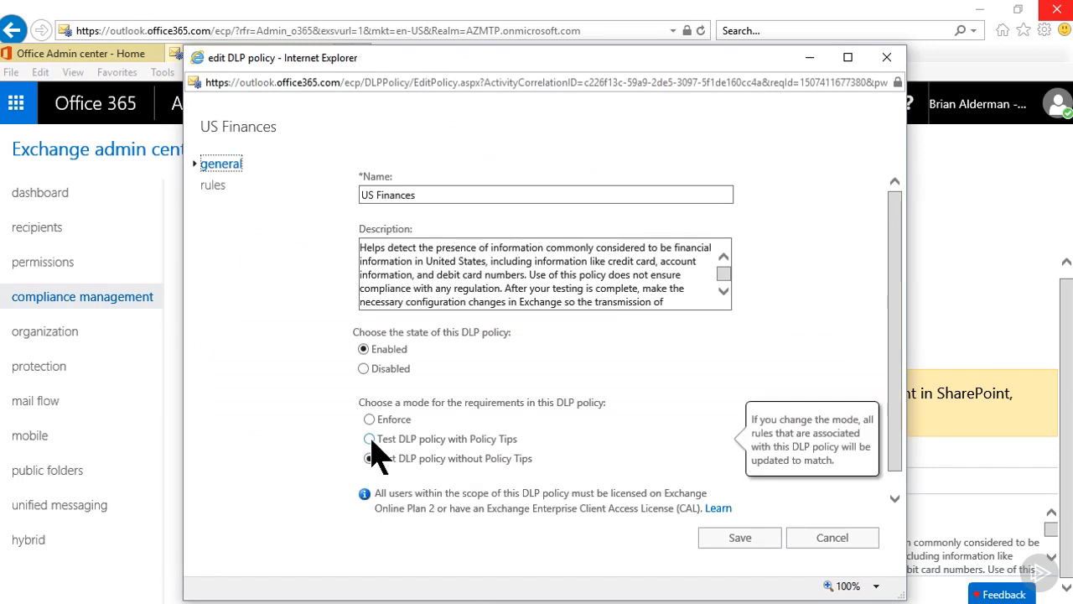
left_click(369, 439)
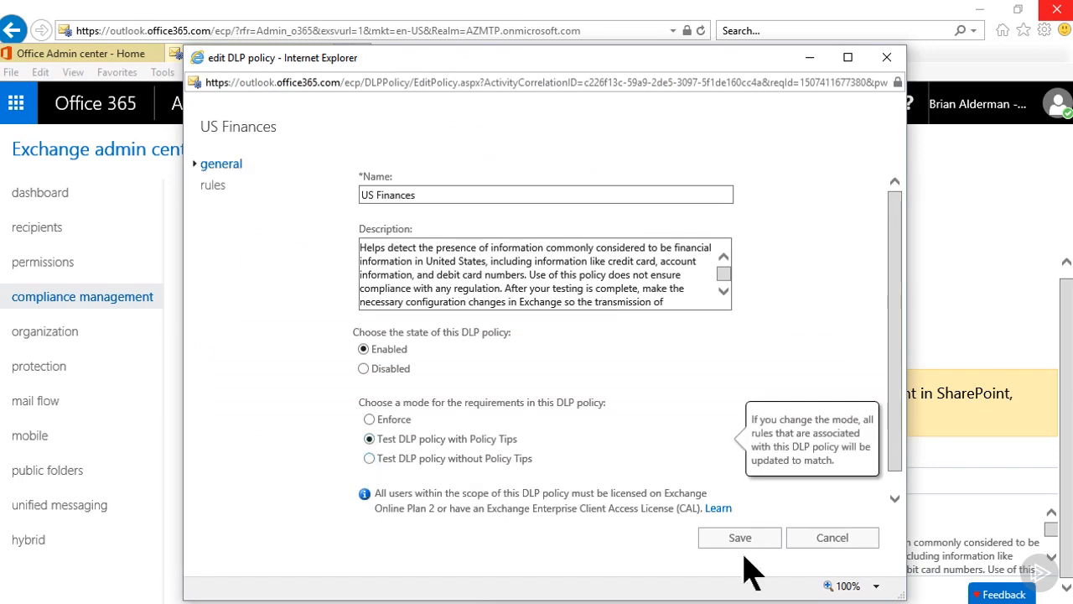
left_click(741, 540)
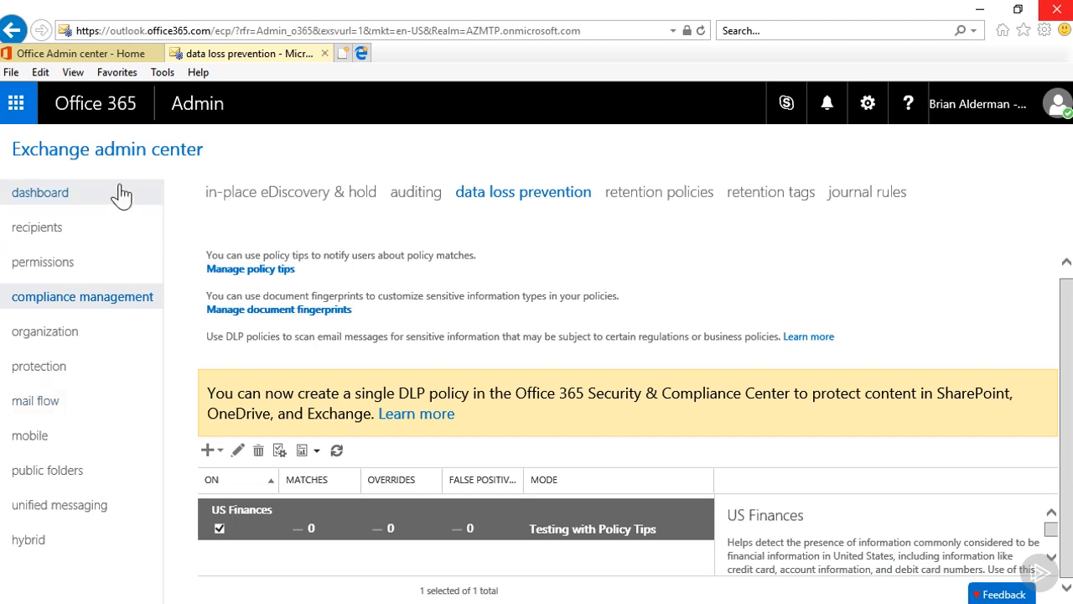
- Open the Security & Compliance center from the Office 365 admin center
left_click(192, 108)
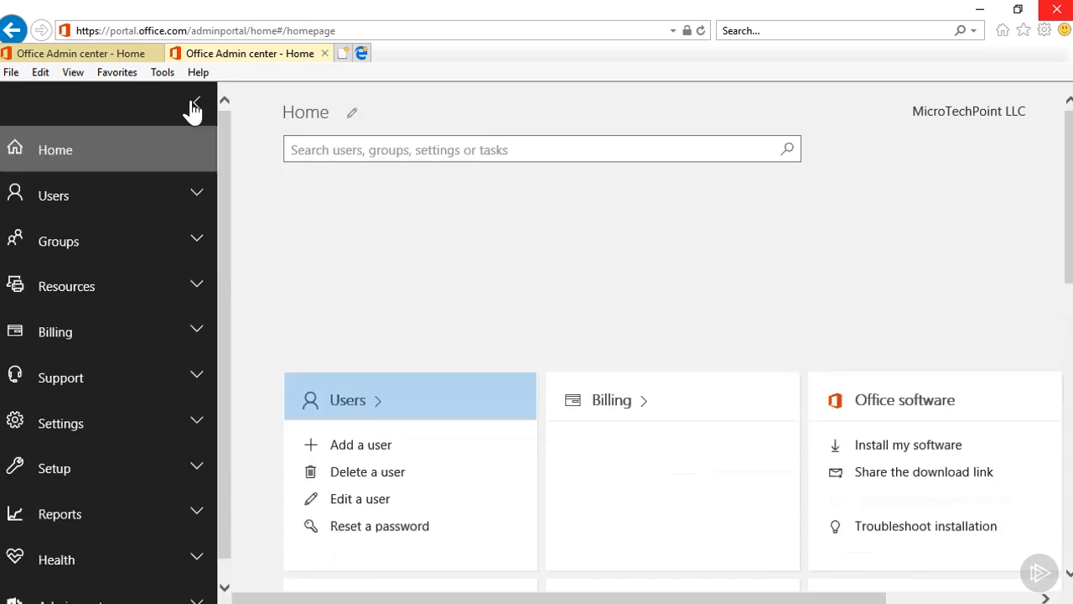
left_click(212, 594)
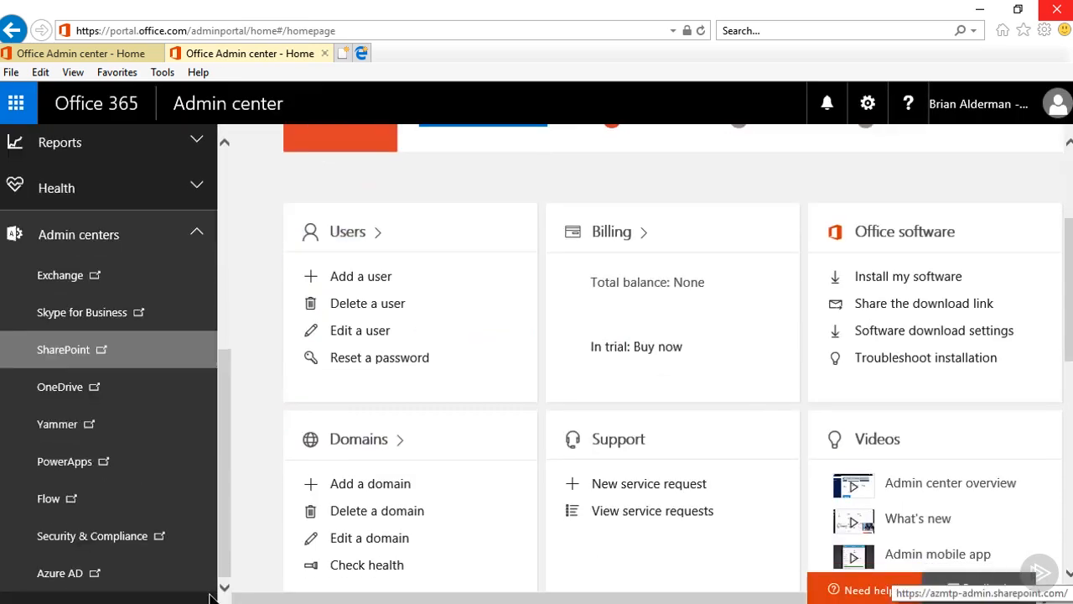
left_click(159, 549)
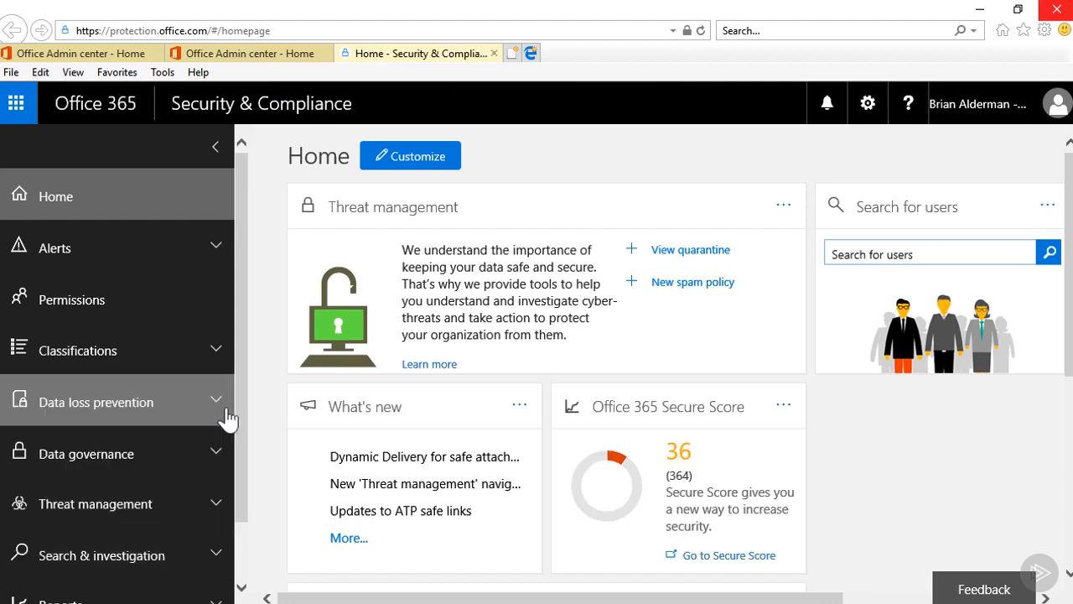
- Open the data loss prevention policies and start creating a new DLP policy
left_click(217, 414)
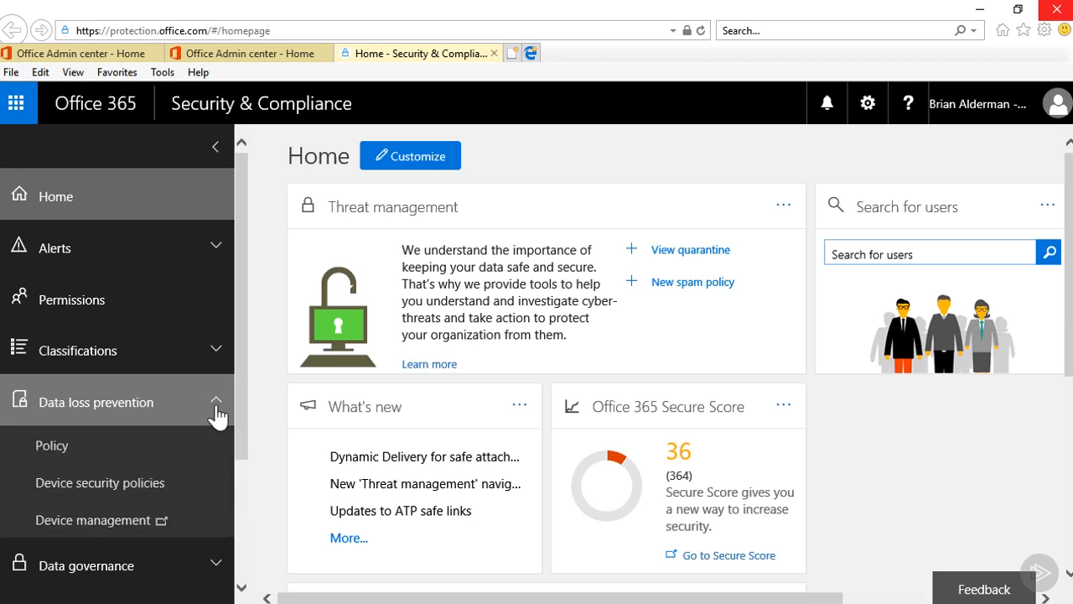
left_click(164, 449)
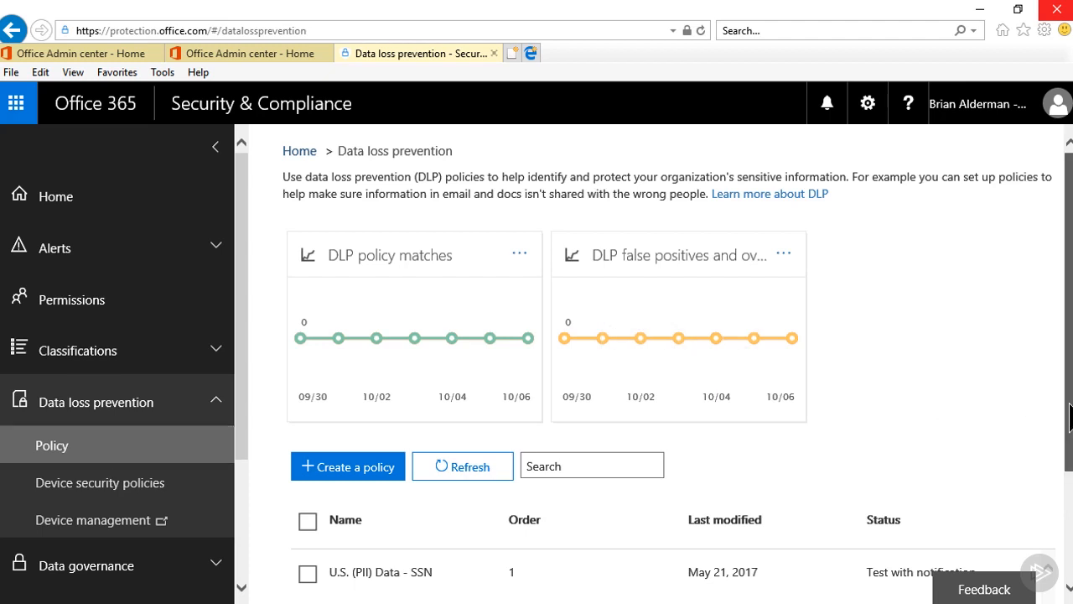
scroll(1069, 417, "down", 3)
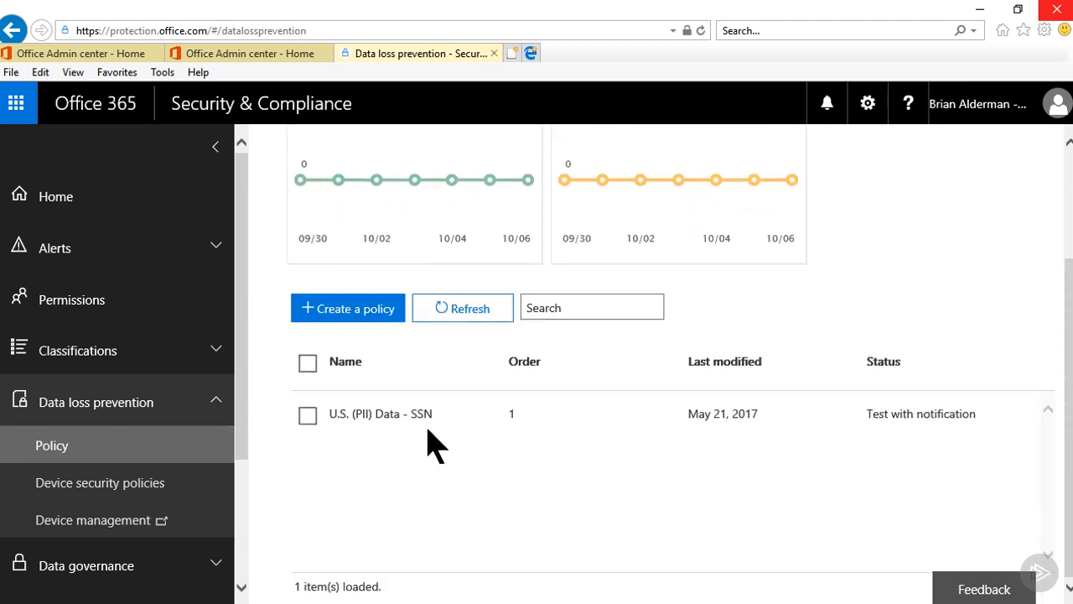
left_click(325, 317)
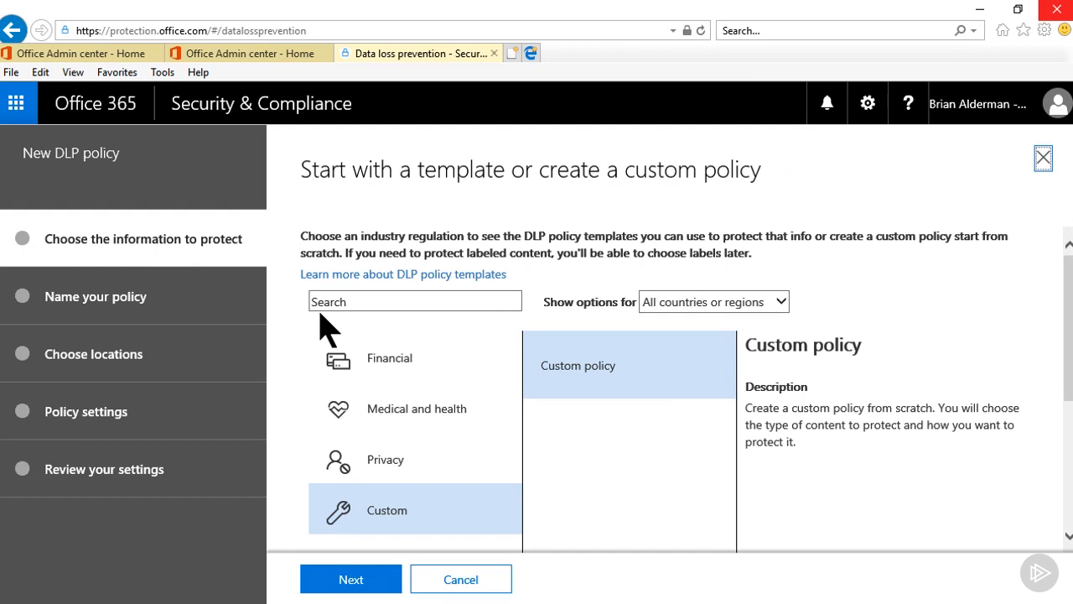
- Choose the U.S. Financial Data template from the Financial templates and continue
left_click(398, 372)
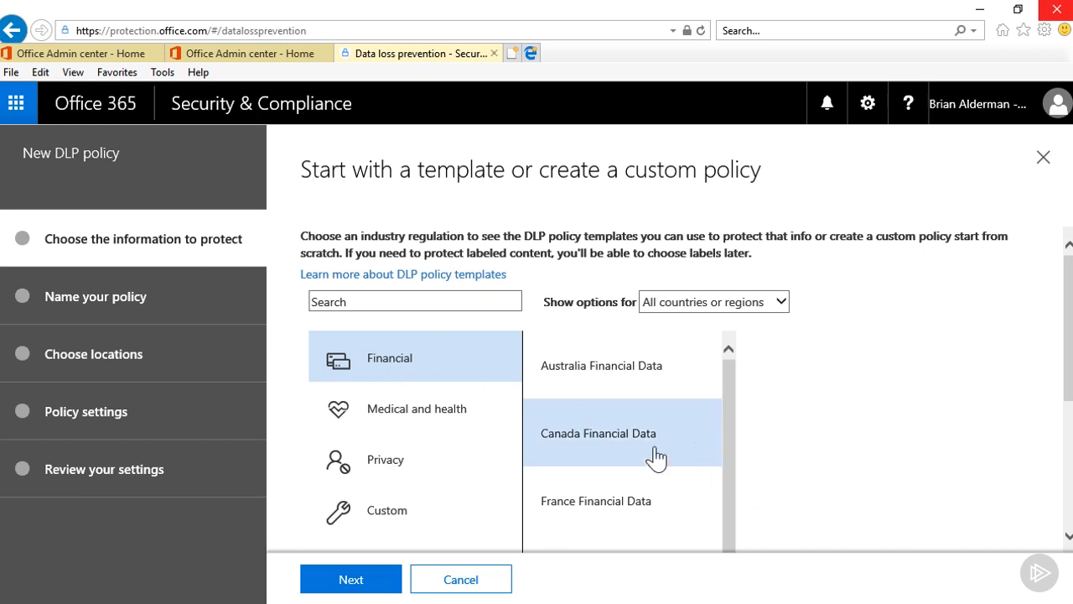
left_click_drag(730, 455, 731, 541)
left_click_drag(1071, 375, 1070, 490)
left_click_drag(730, 445, 738, 541)
left_click(602, 422)
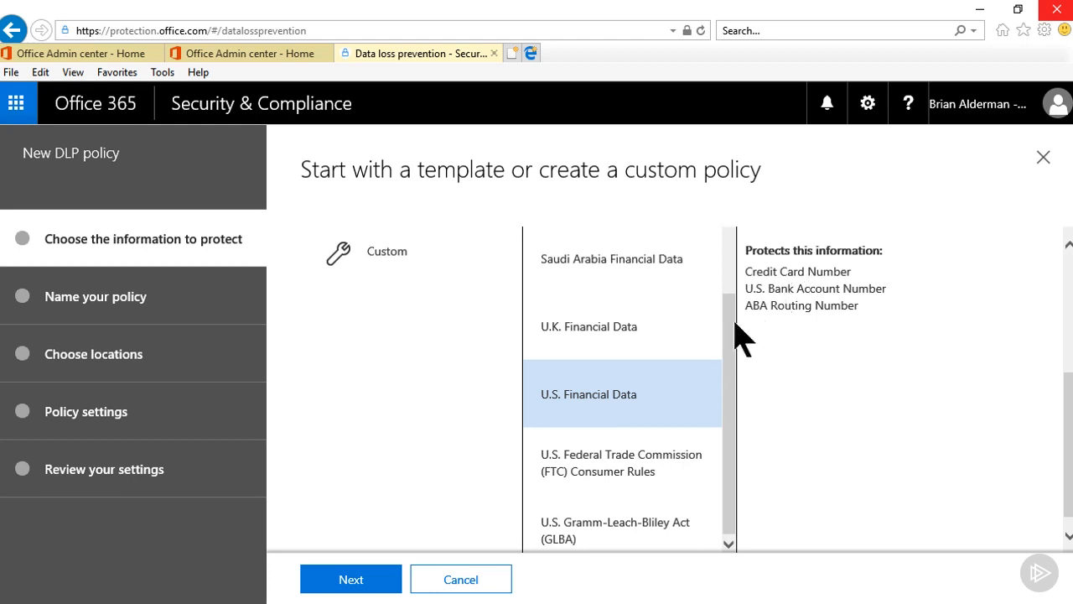
left_click(348, 587)
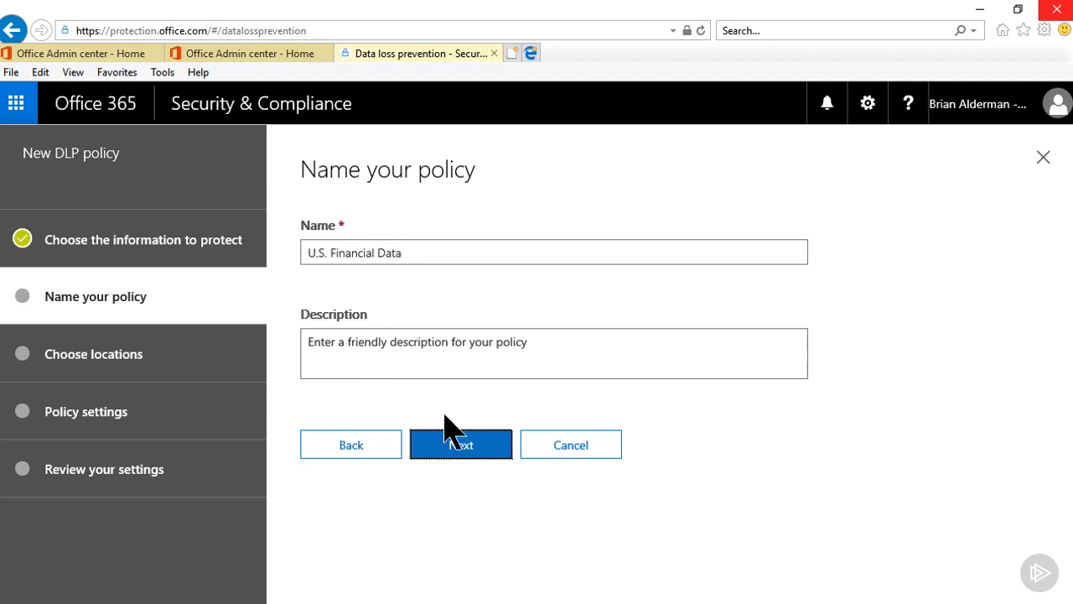
- Keep the default policy name and all Office 365 locations, and continue
left_click(454, 453)
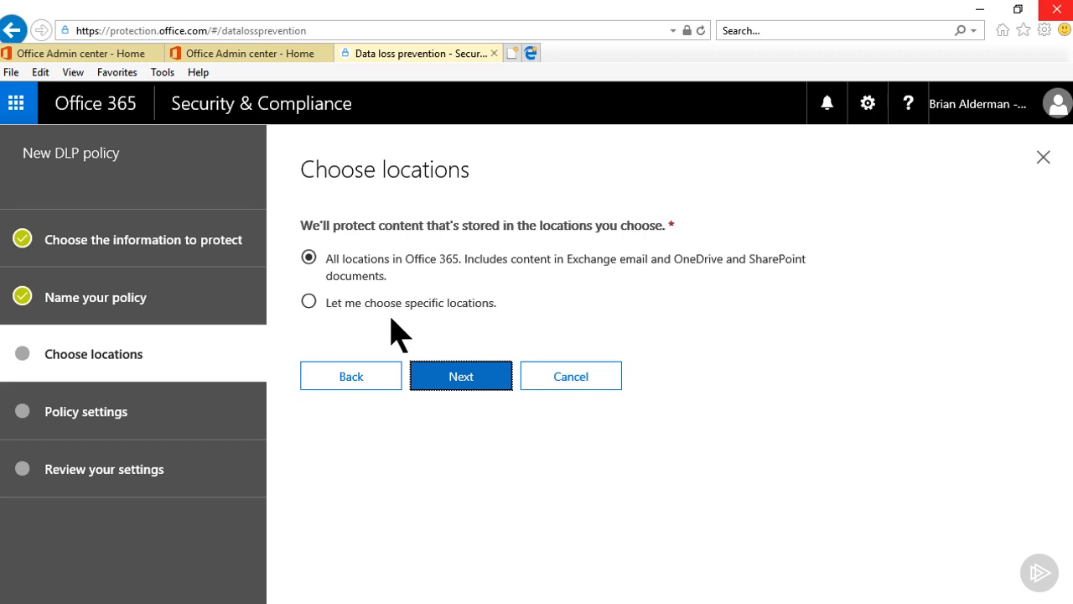
left_click(456, 384)
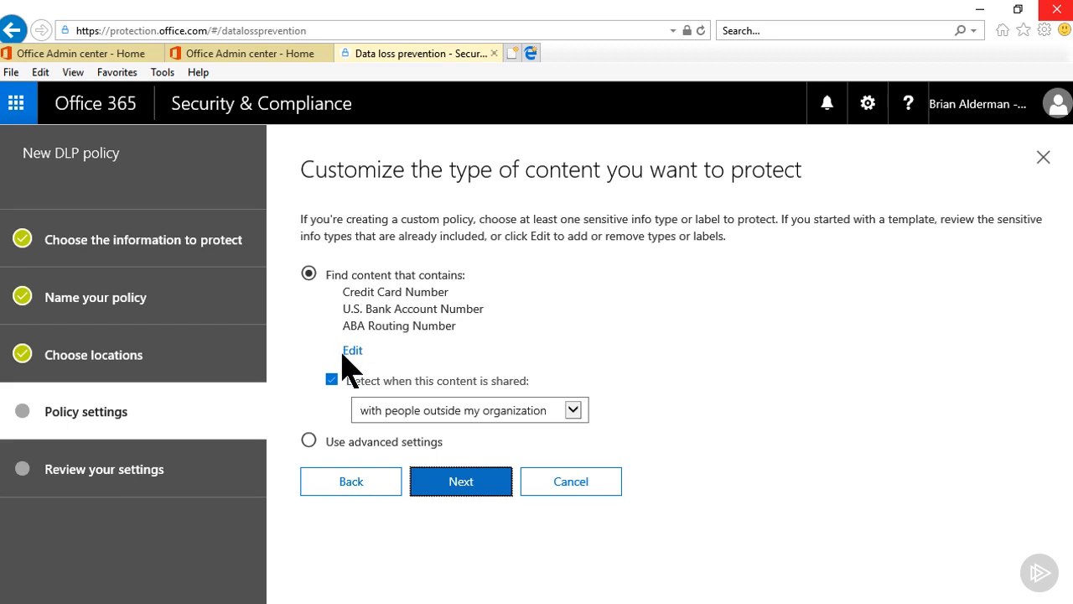
- Detect content shared with people outside the organization and set the sensitive info instance threshold to 5
left_click(574, 411)
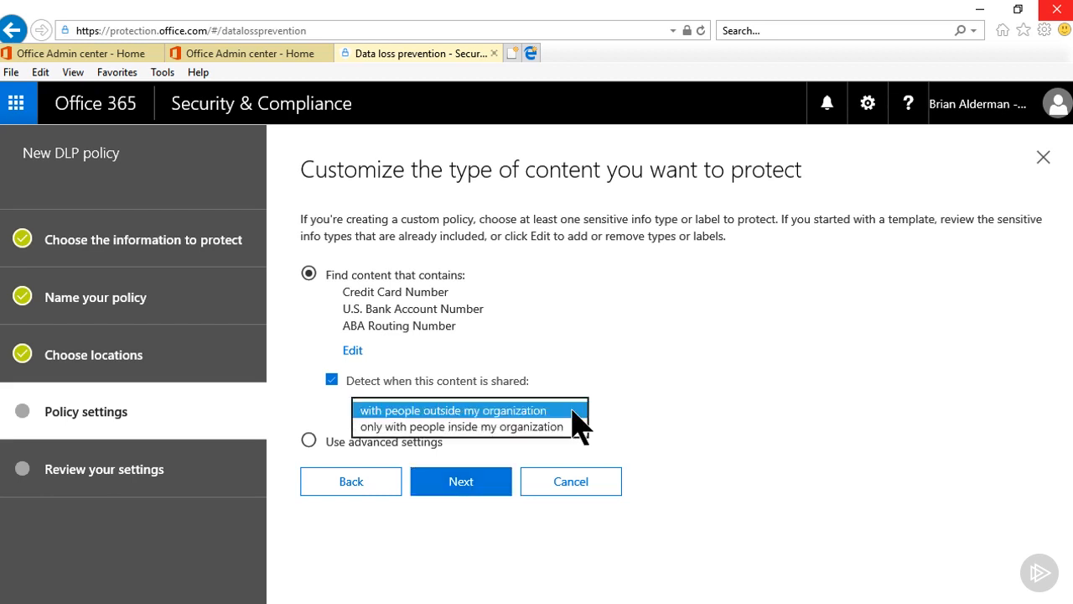
left_click(583, 410)
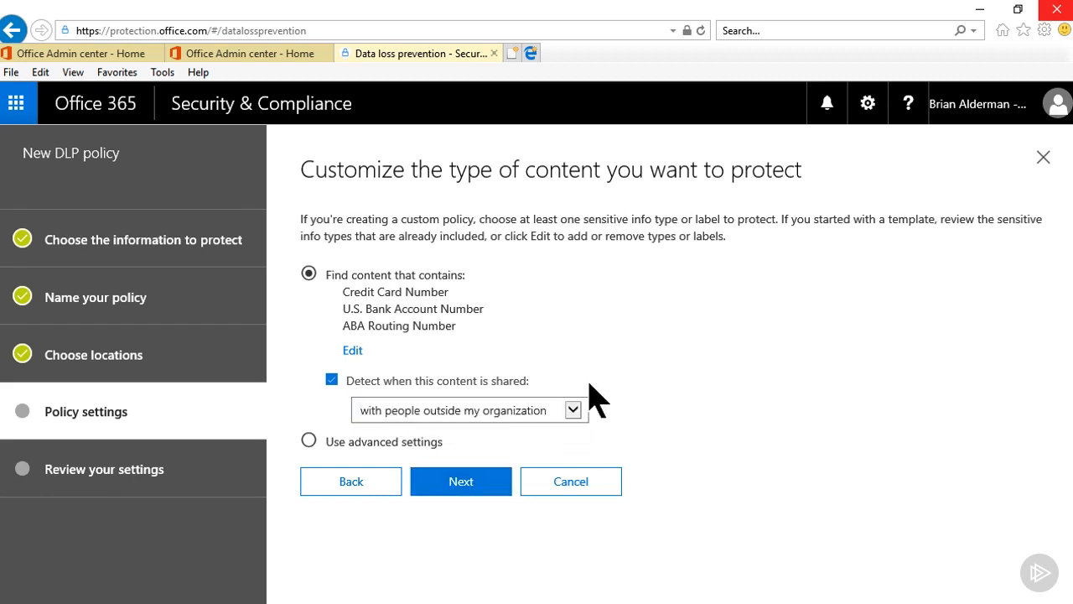
left_click(458, 485)
left_click(453, 486)
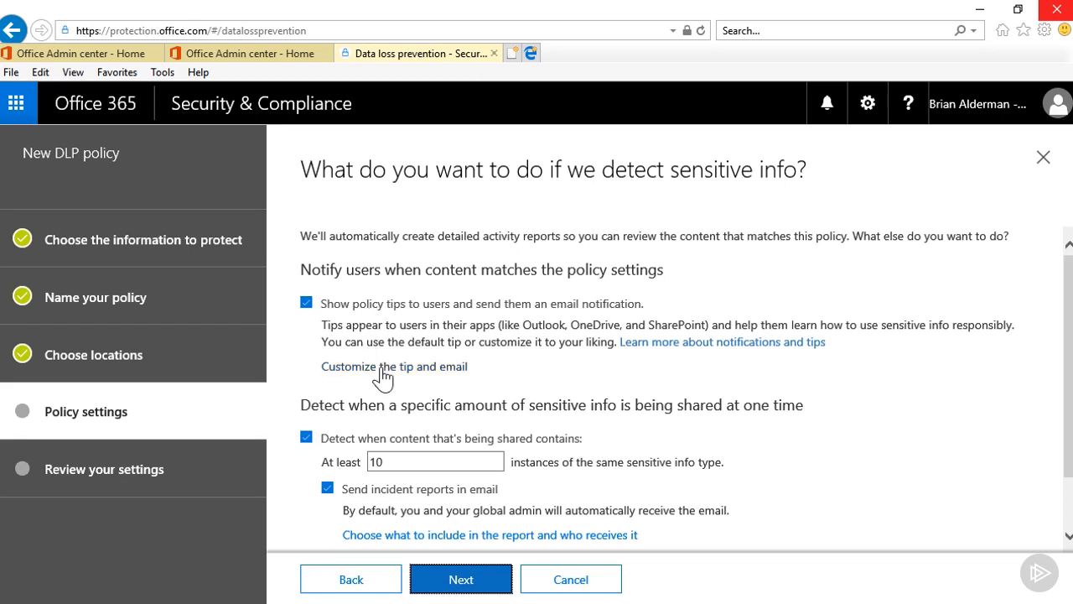
scroll(386, 336, "down", 1)
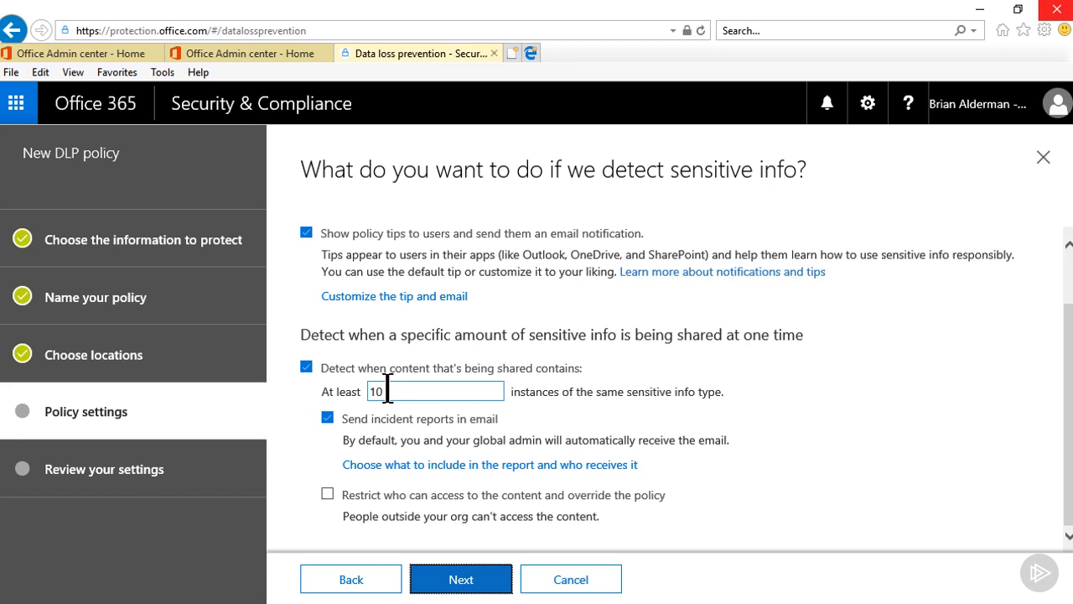
double_click(376, 391)
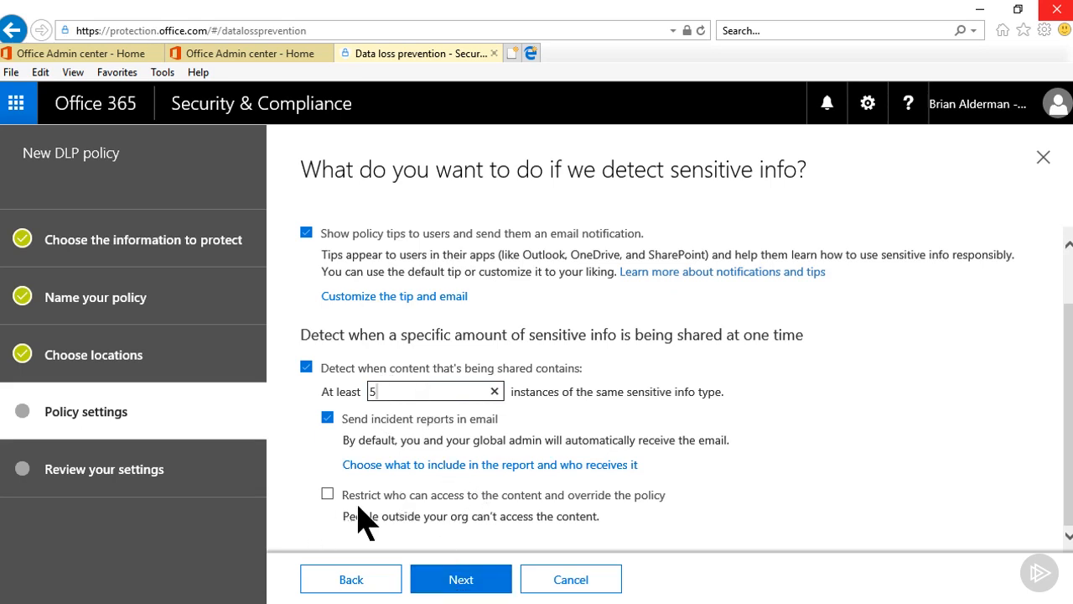
left_click(460, 582)
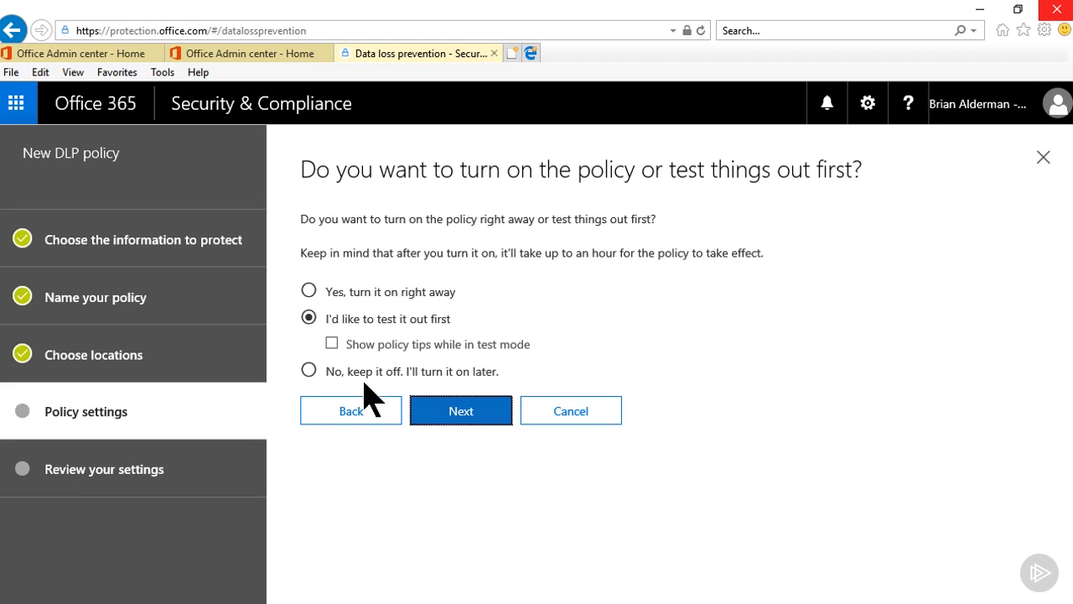
- Choose to keep the policy turned off for now and continue to the review
left_click(310, 318)
left_click(309, 370)
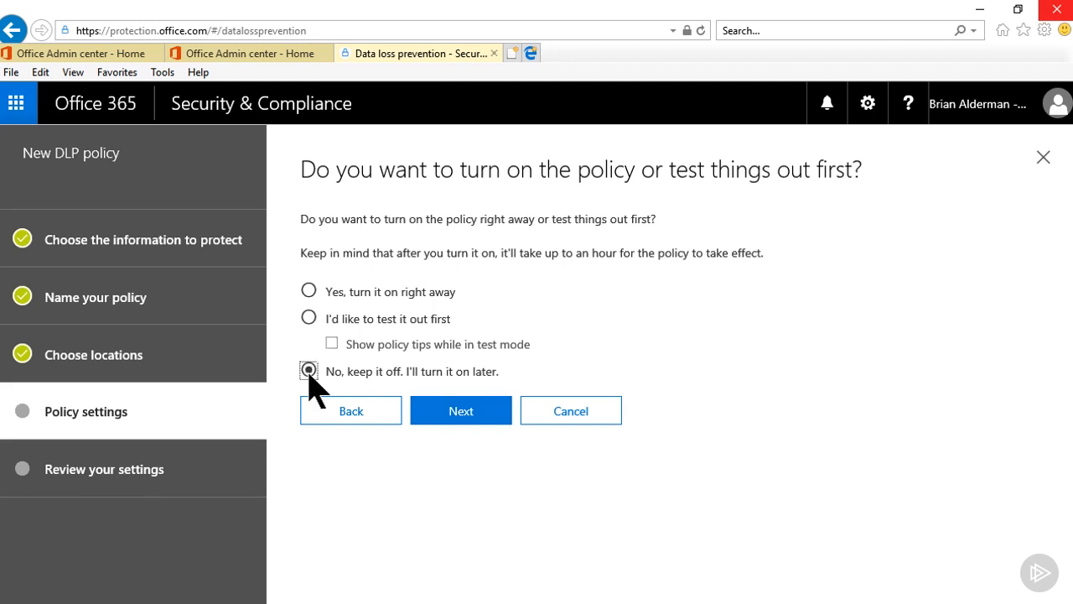
left_click(458, 422)
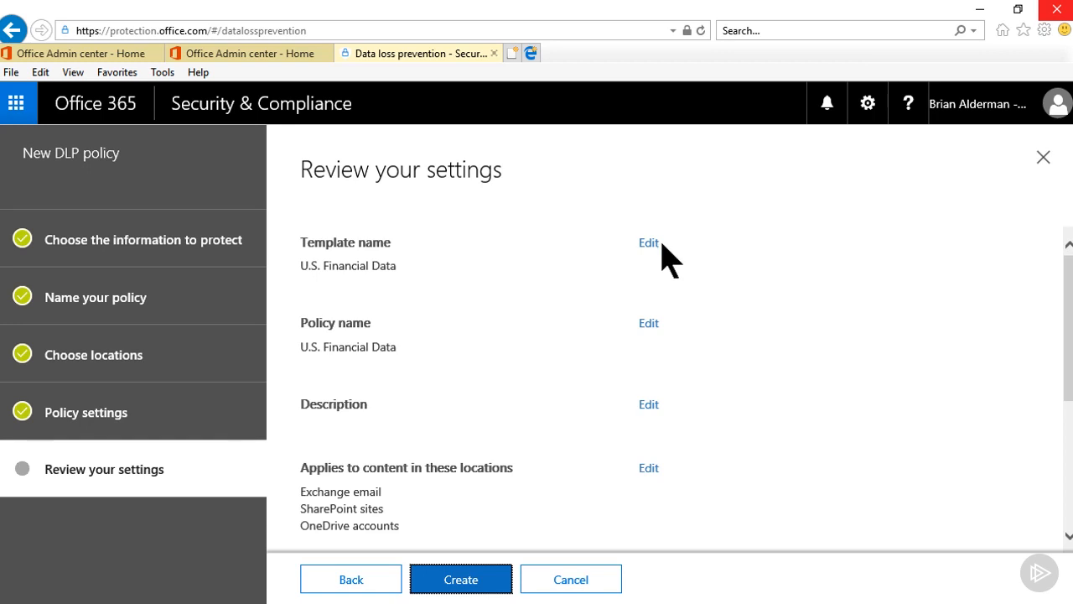
- Edit the policy locations to specific ones and turn off OneDrive accounts
left_click(650, 471)
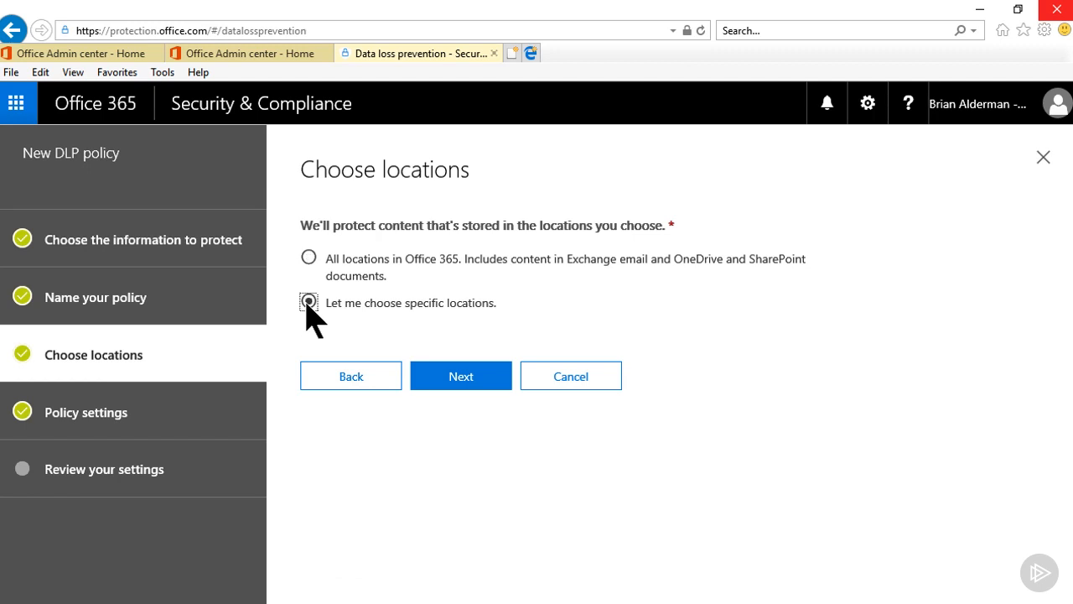
scroll(451, 383, "down", 3)
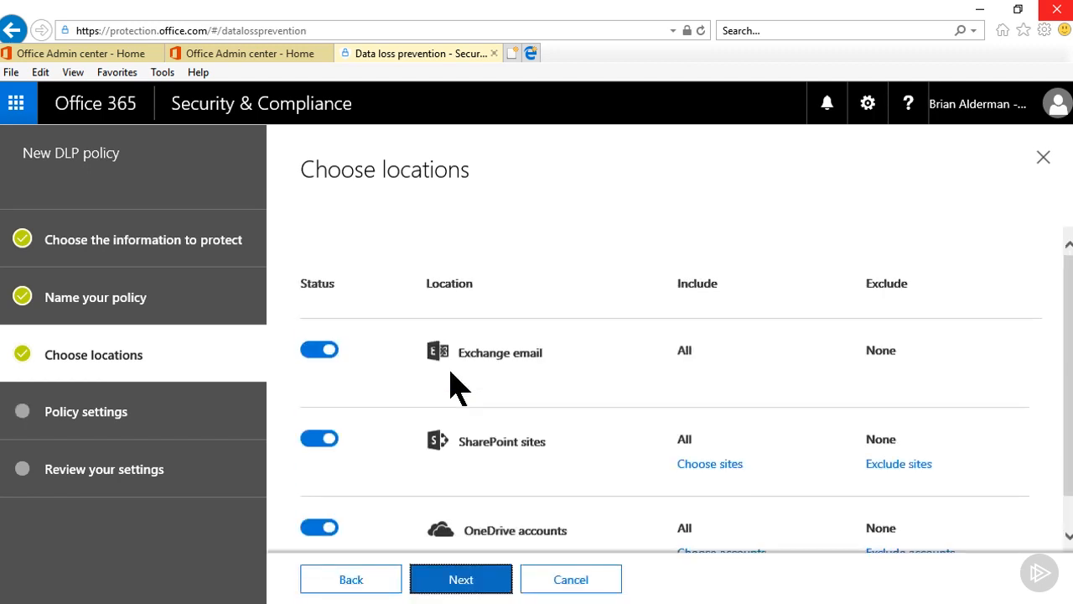
left_click(319, 530)
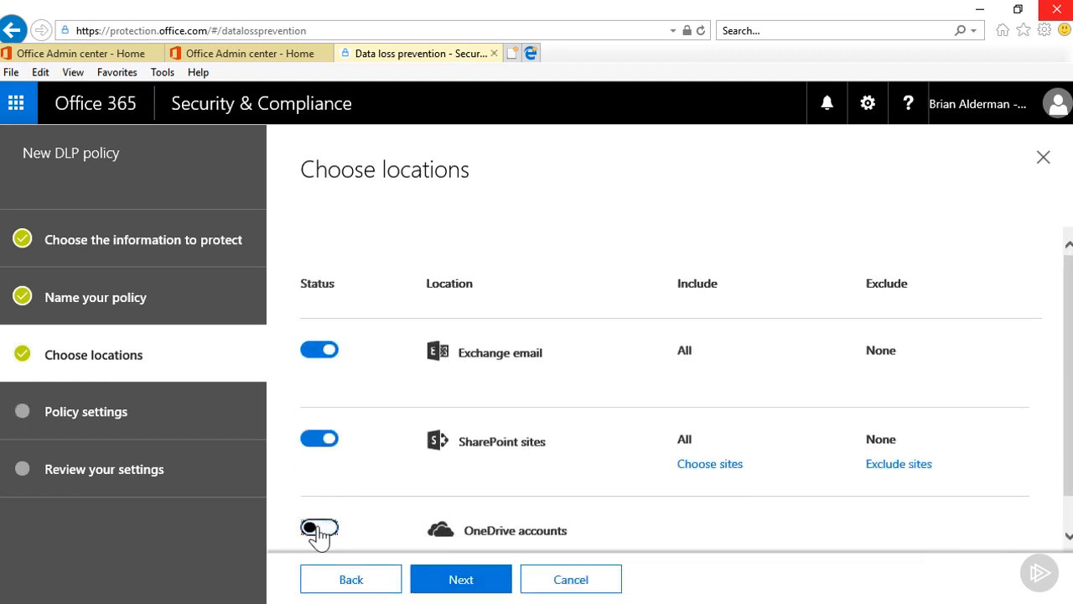
left_click(462, 580)
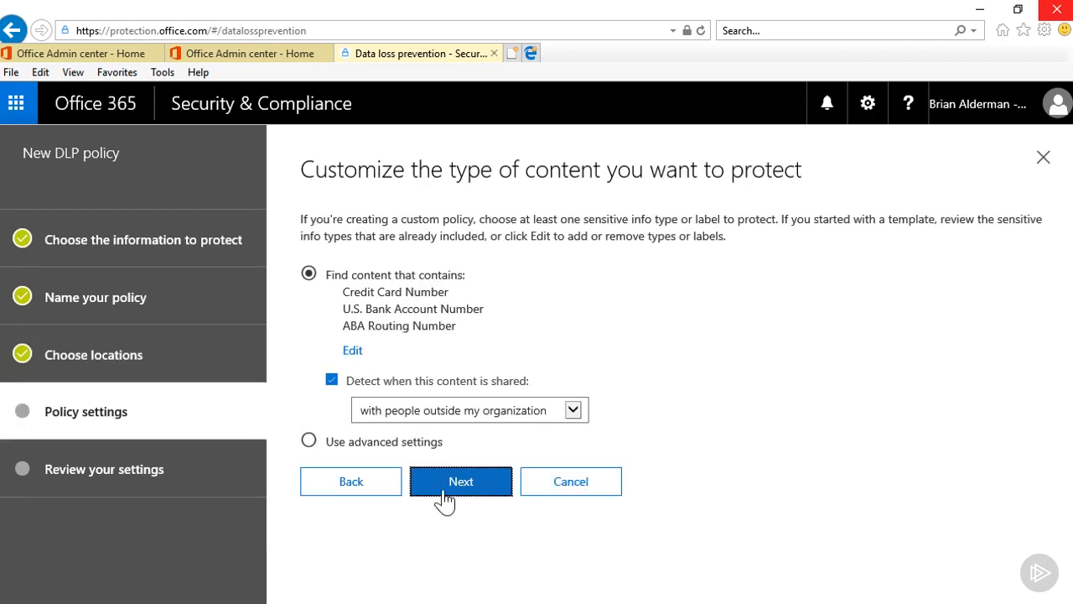
- Step through the remaining policy pages unchanged and create the U.S. Financial Data policy
left_click(445, 500)
scroll(446, 496, "down", 1)
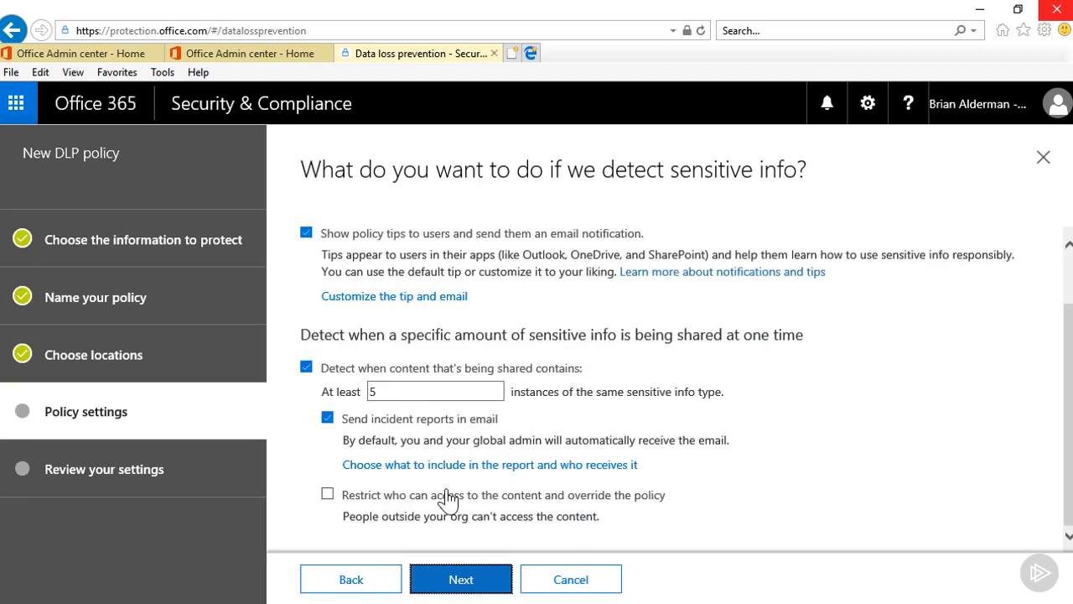
left_click(482, 583)
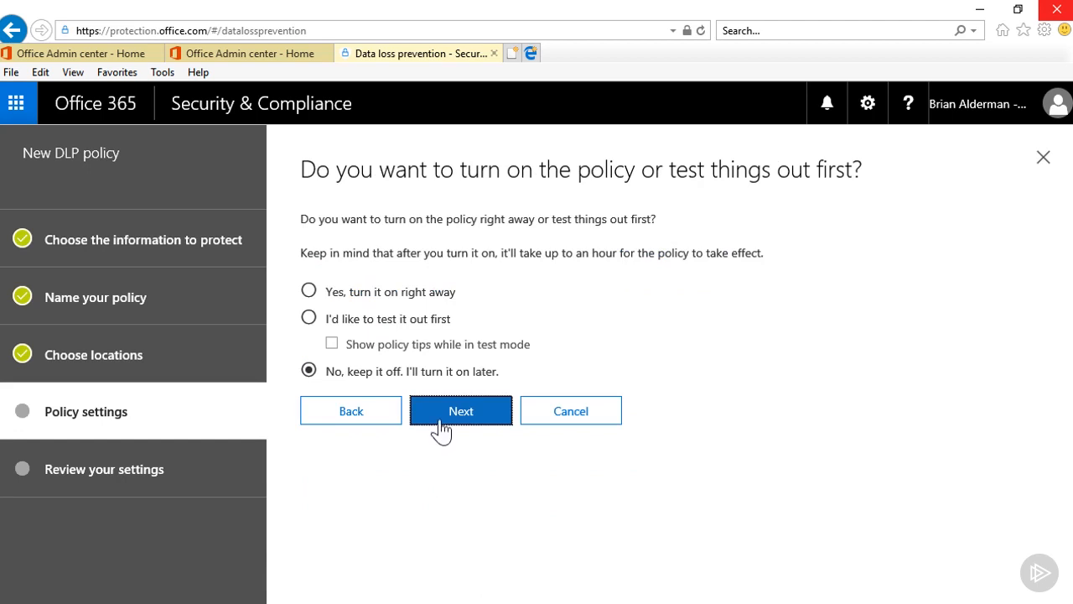
left_click(450, 419)
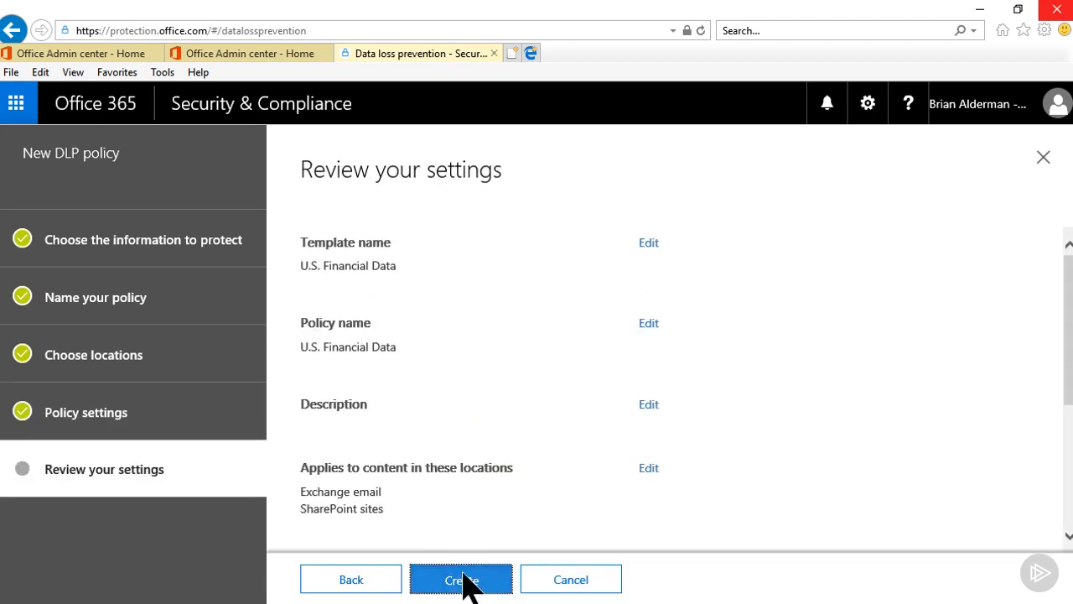
left_click(462, 580)
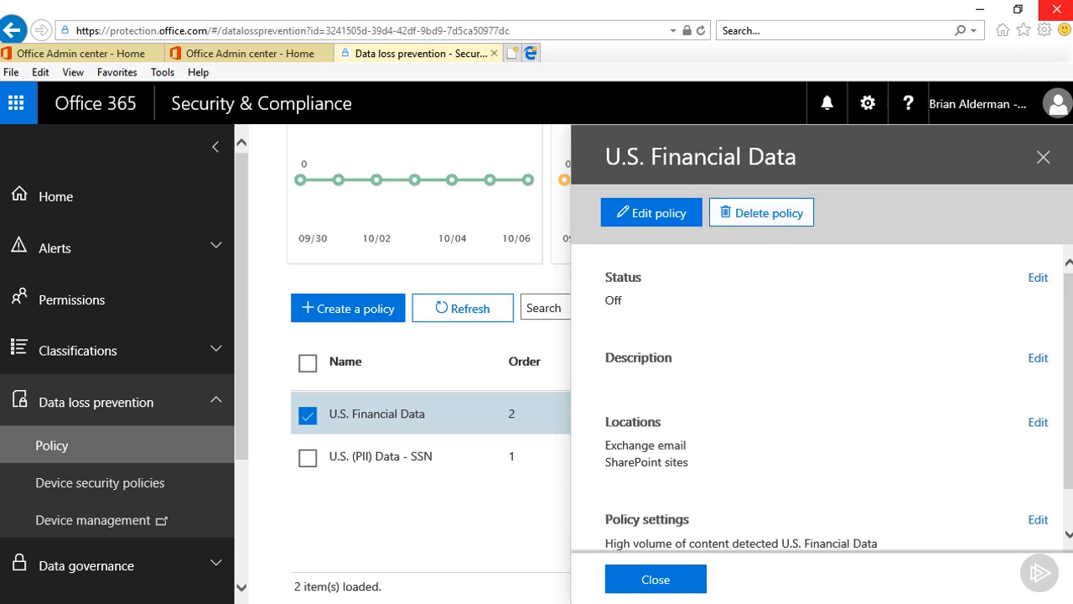
- Review the new U.S. Financial Data policy's details and close them
scroll(1050, 427, "down", 1)
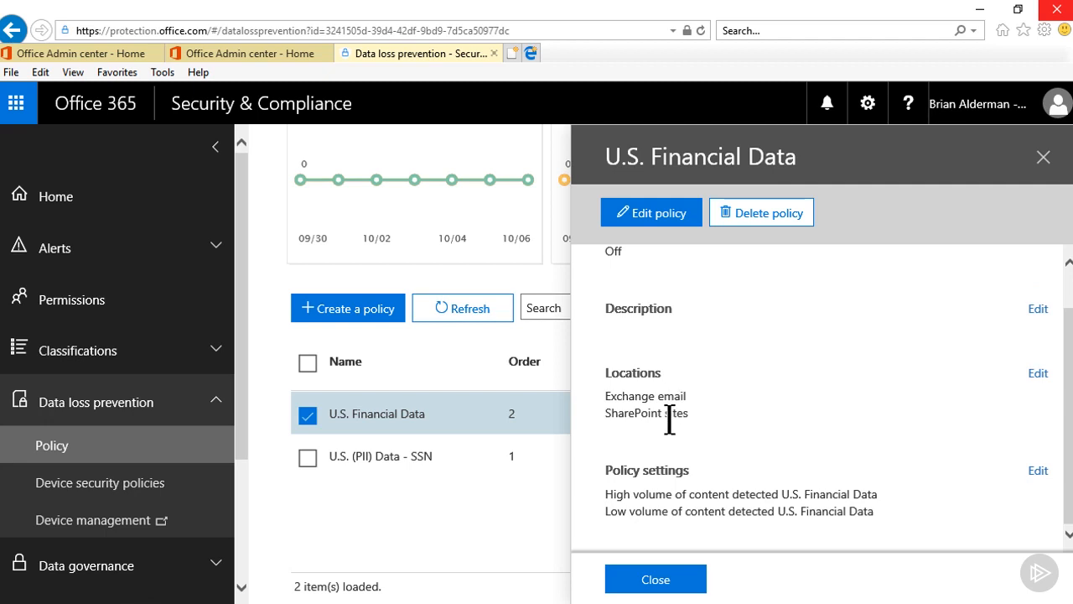
left_click(675, 582)
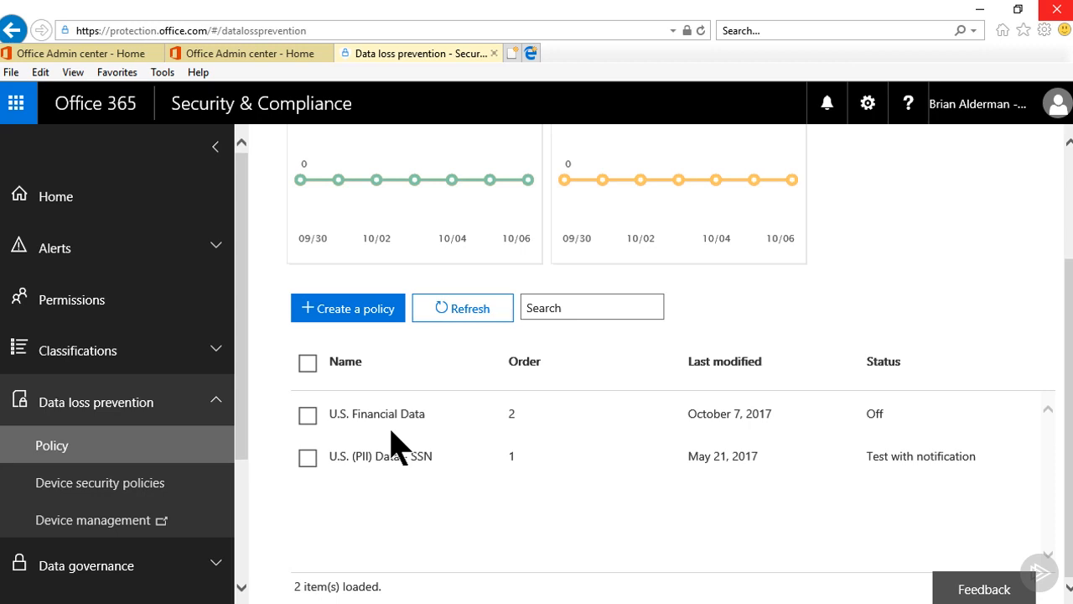
left_click(216, 406)
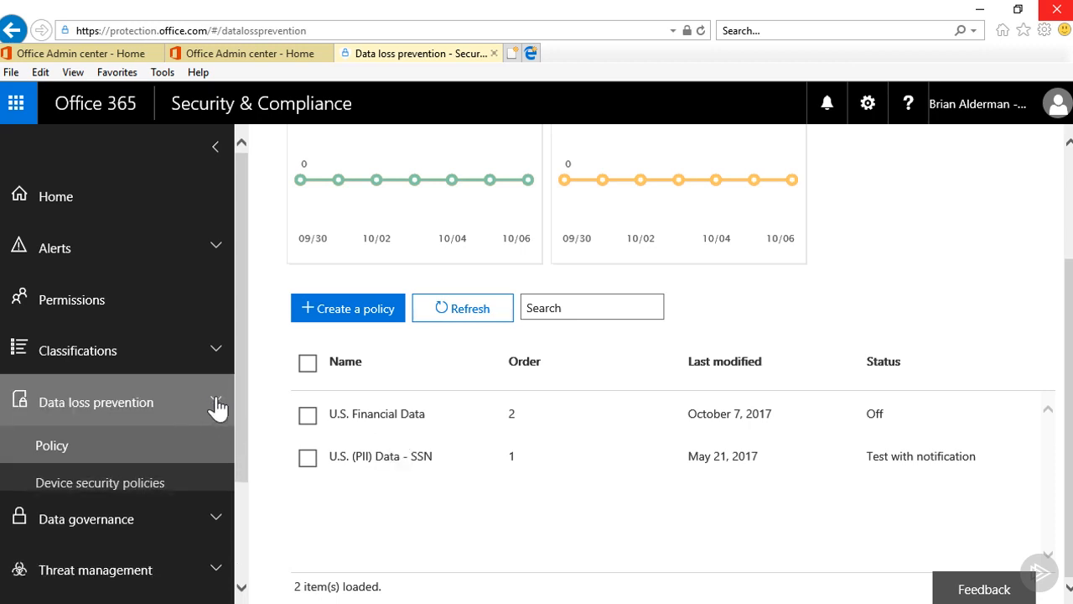
- Open Content search and start a new search, naming it with the admin's first name followed by Stuff
left_click(213, 475)
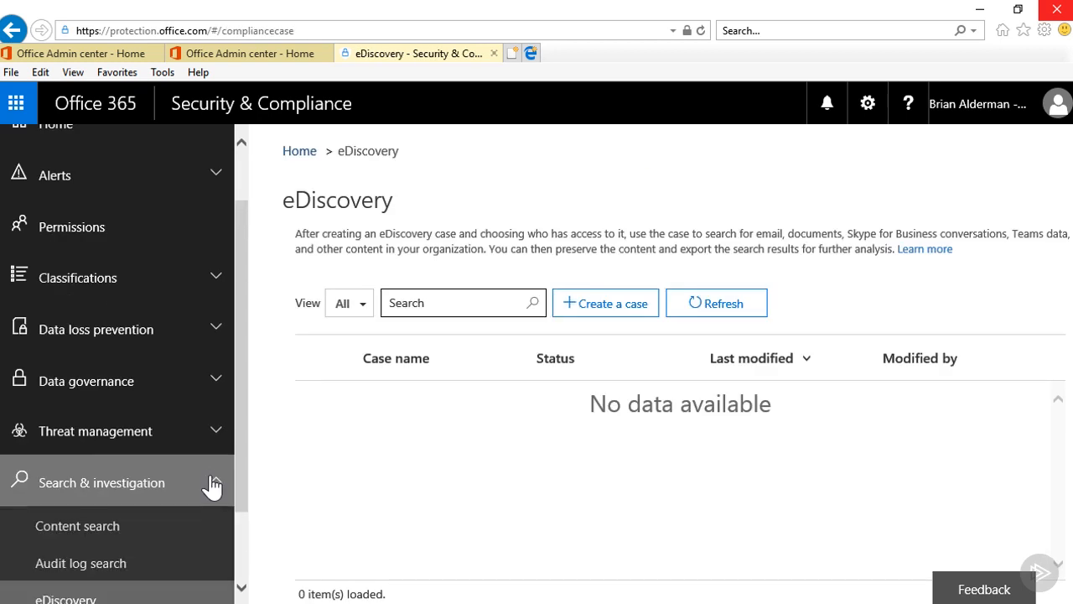
left_click(191, 524)
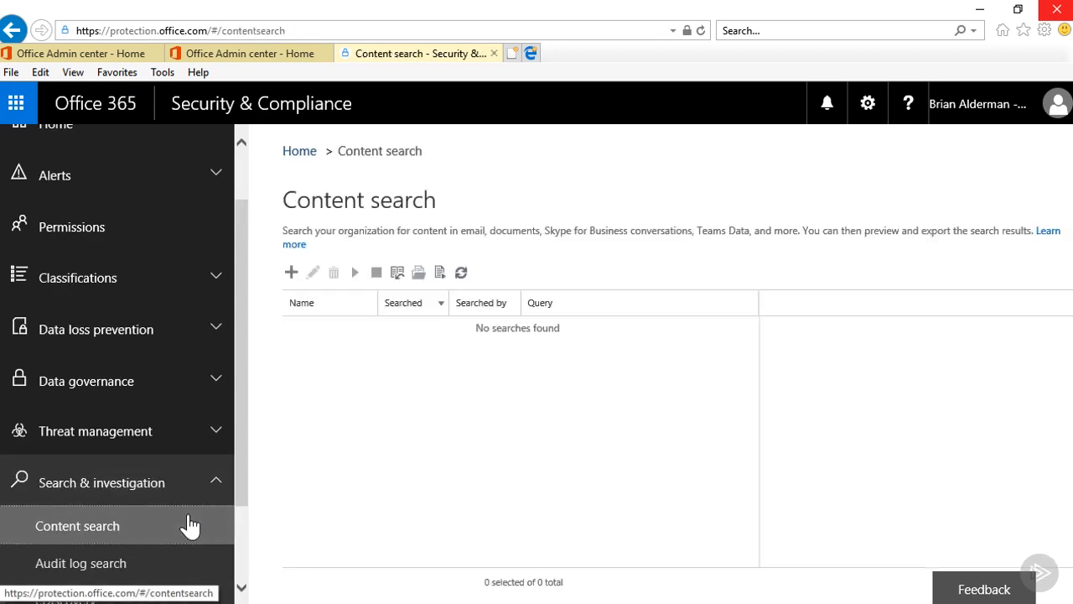
left_click(291, 281)
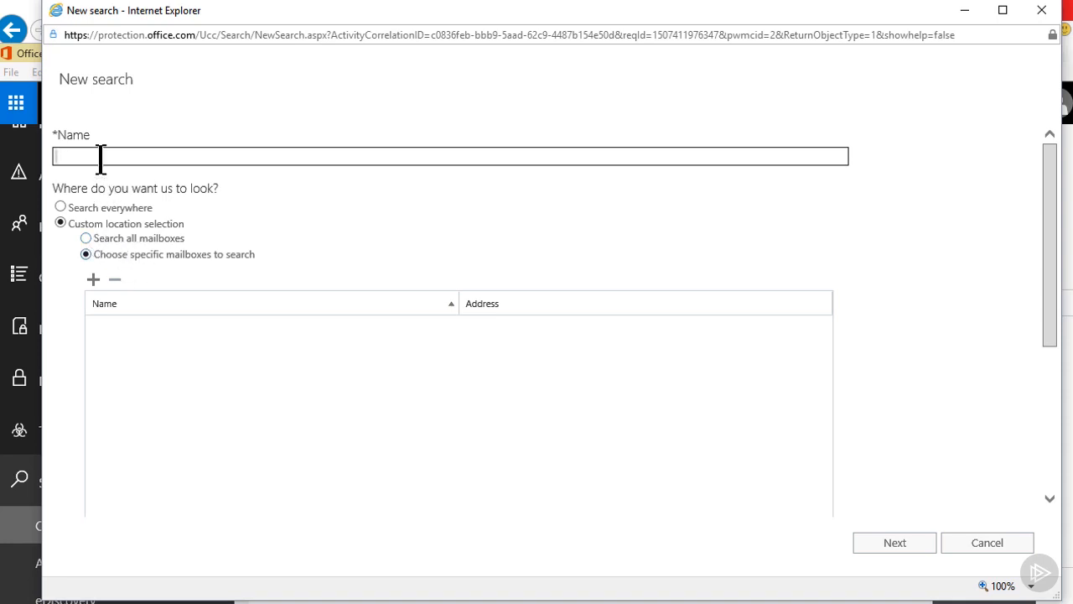
type("Brian's Stuff")
- Find the admin user's mailbox and add it as the specific mailbox to search
left_click(95, 284)
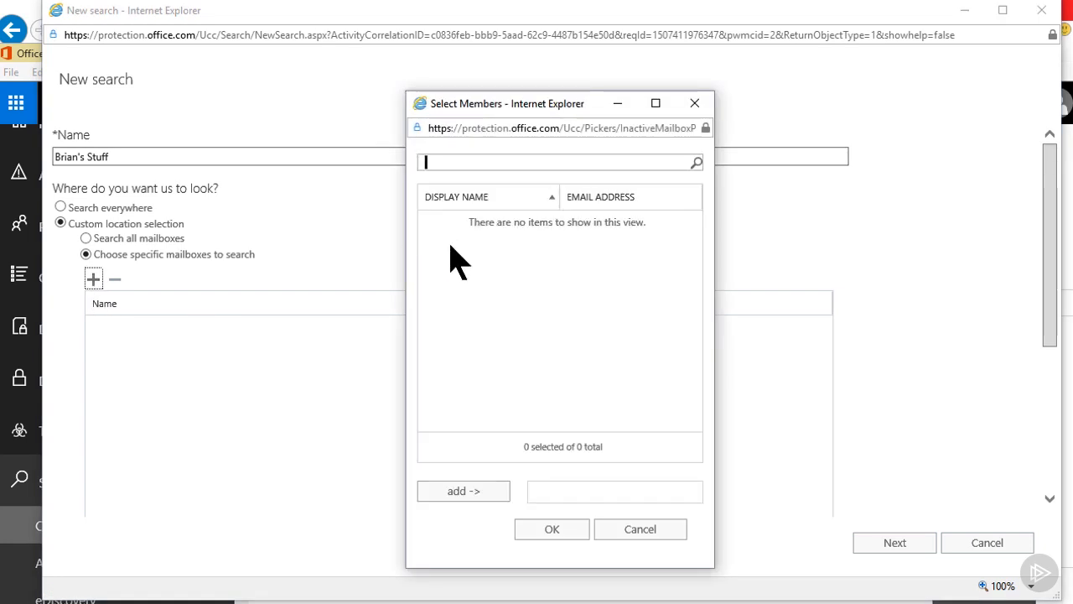
type("brian alderman")
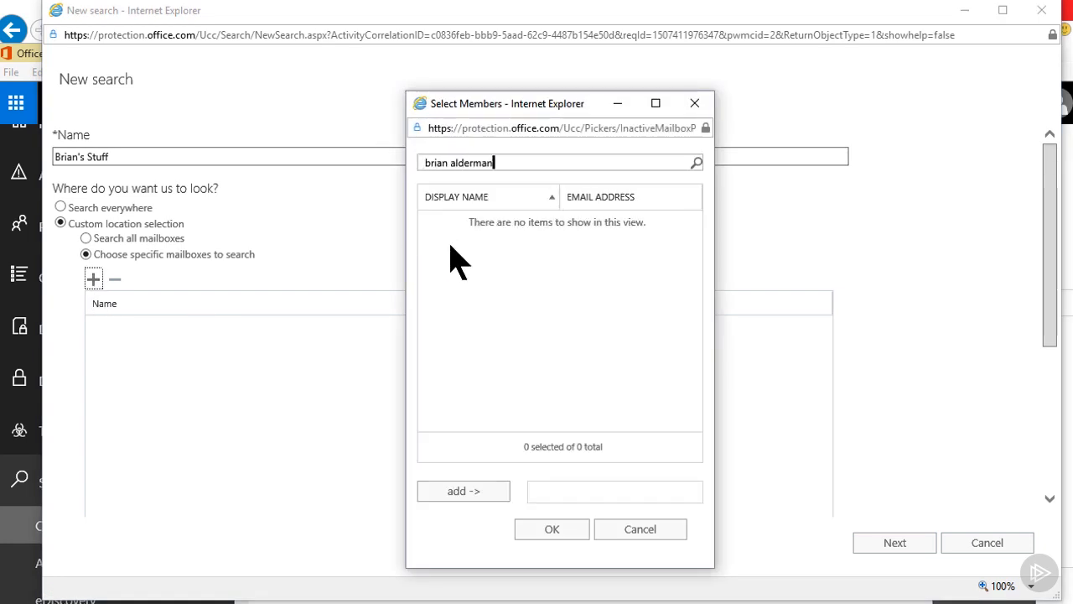
left_click(696, 163)
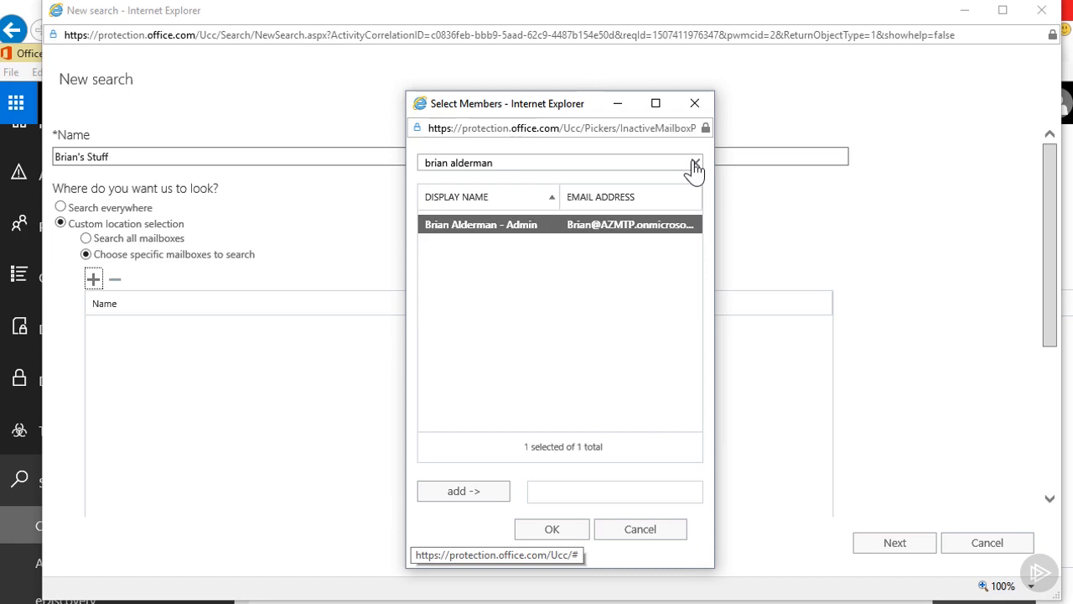
left_click(476, 494)
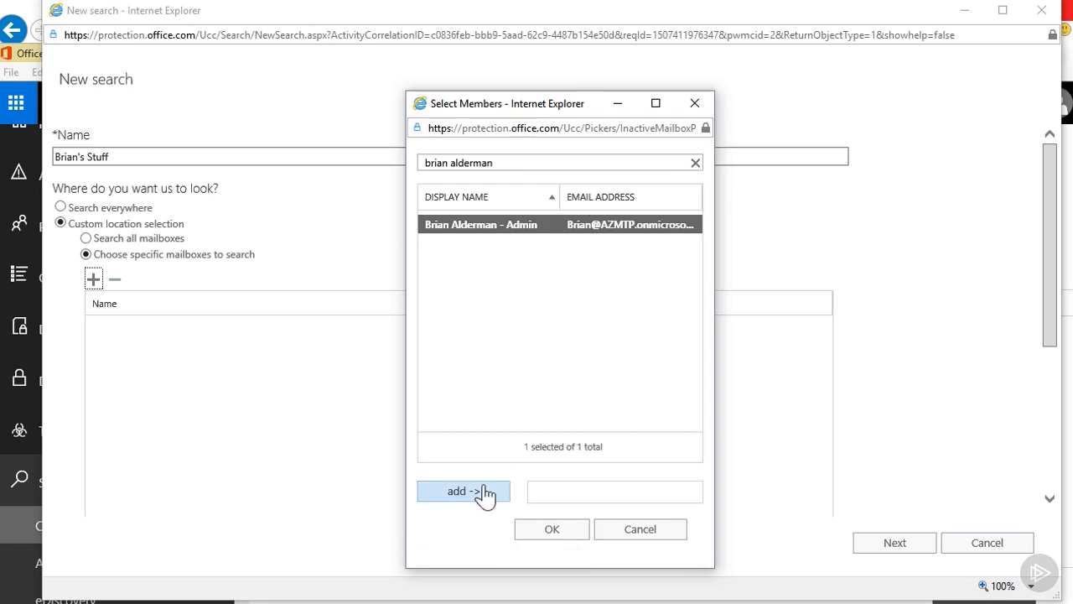
left_click(484, 495)
left_click(571, 532)
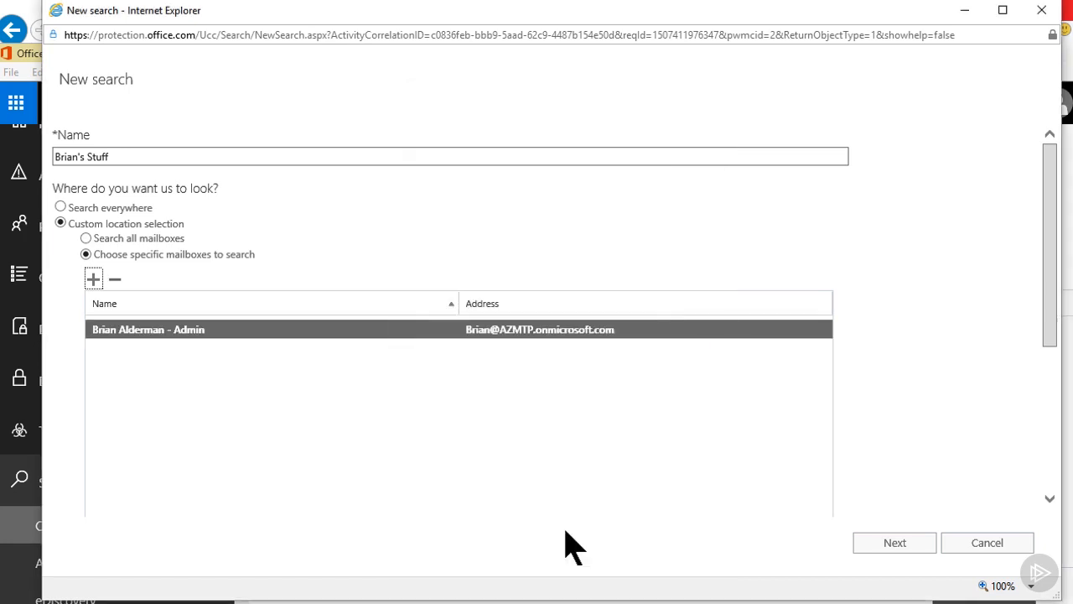
- Leave the site and public folder options unchanged and run the search without keywords or conditions
left_click_drag(1055, 352, 1061, 450)
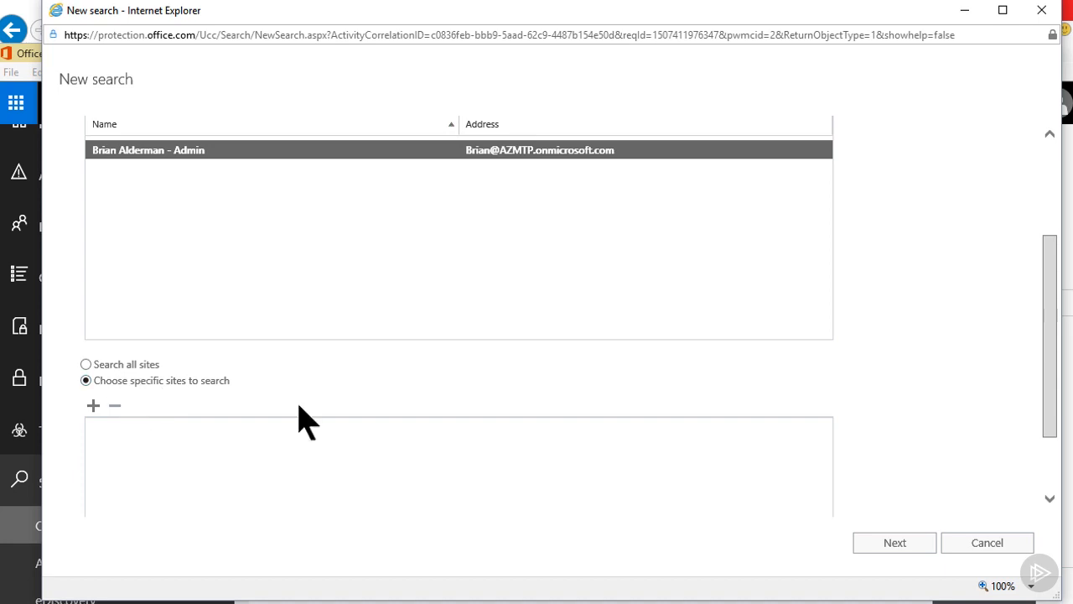
left_click_drag(1055, 419, 1059, 482)
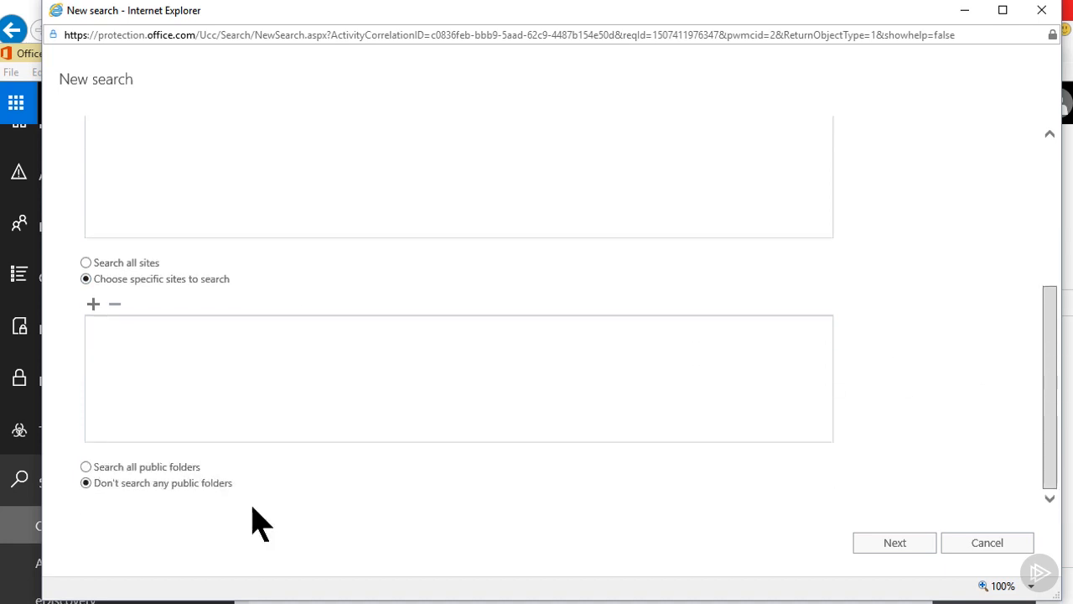
left_click(895, 545)
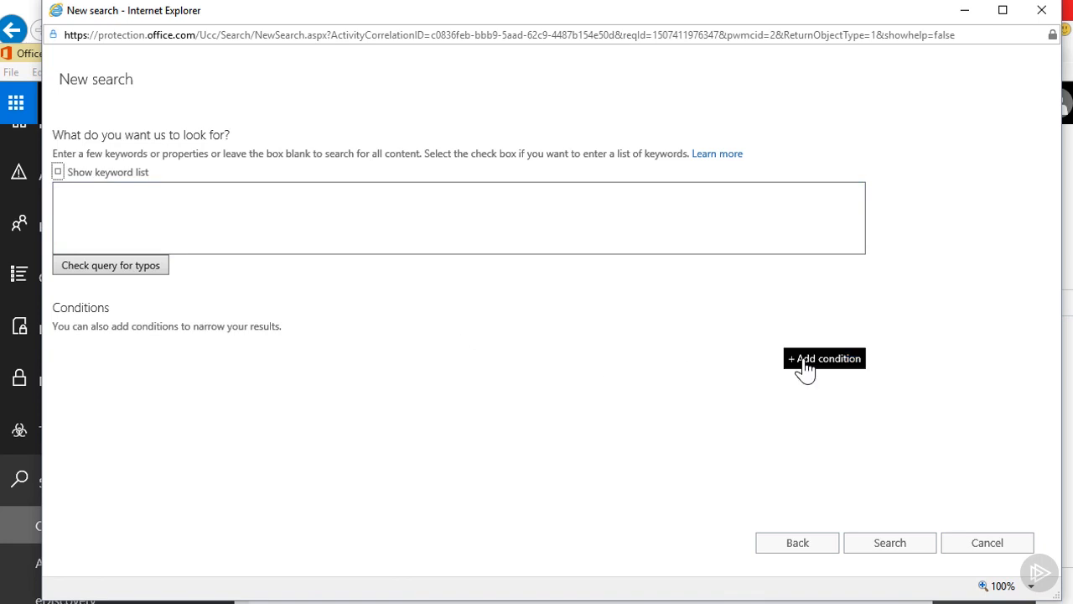
left_click(892, 547)
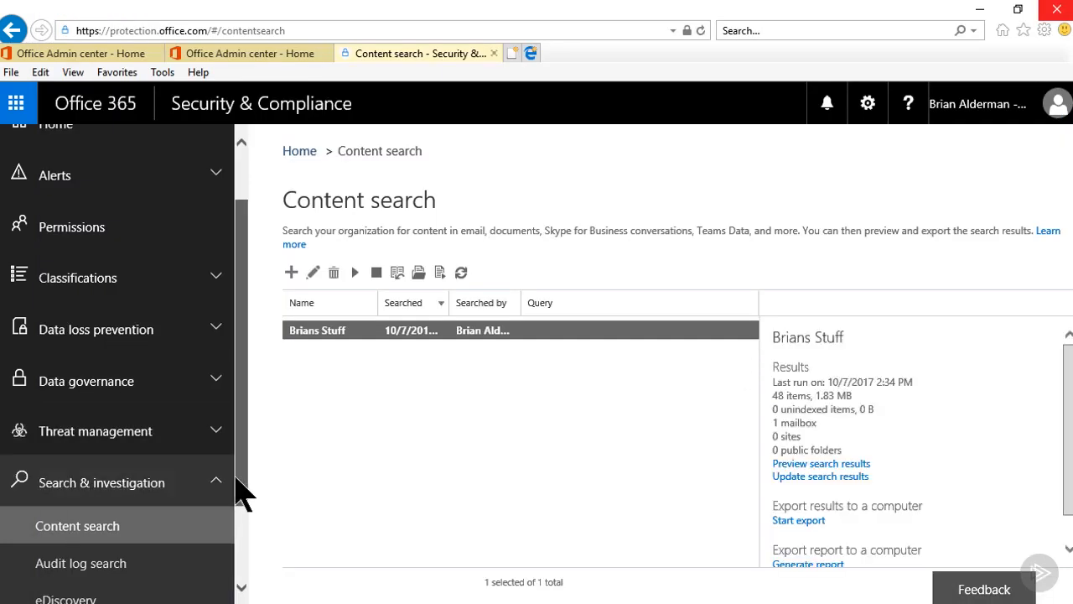
- Examine the audit log search options, then open the eDiscovery page
scroll(240, 510, "down", 2)
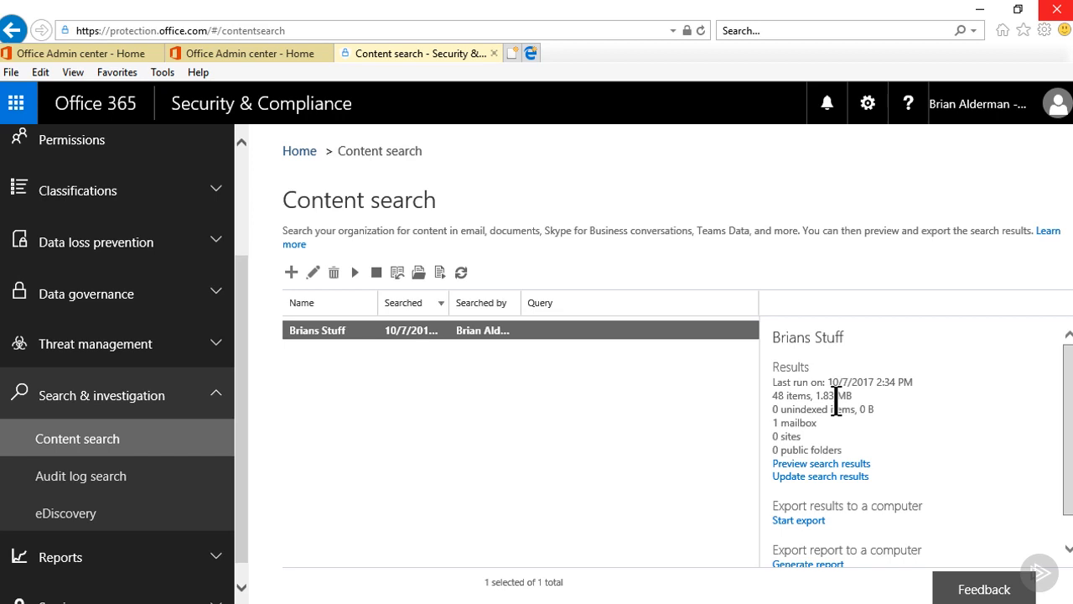
left_click(101, 479)
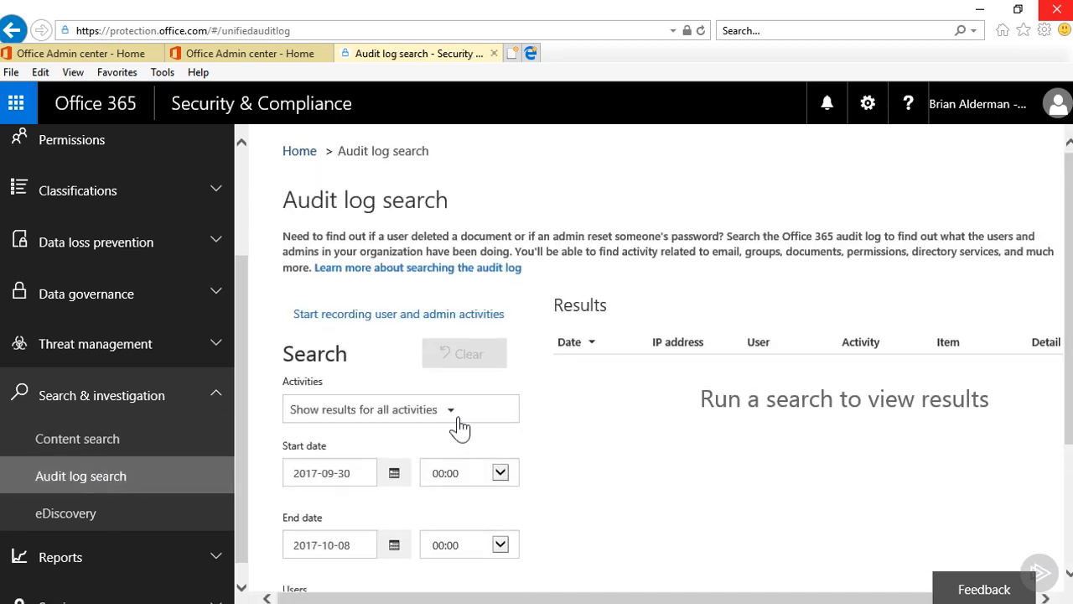
scroll(610, 423, "down", 1)
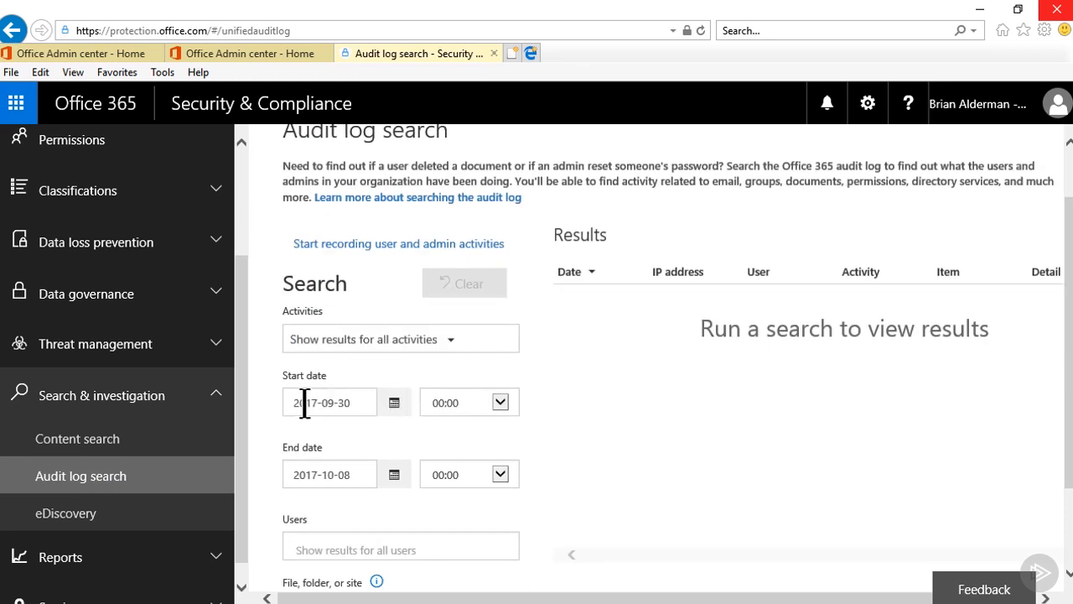
scroll(310, 462, "down", 1)
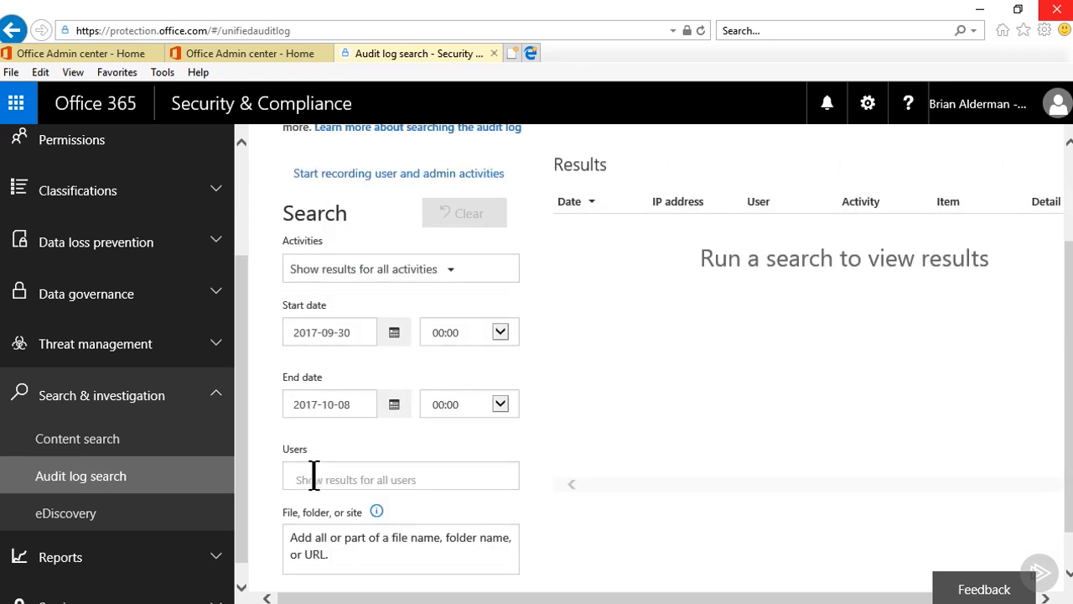
scroll(313, 478, "down", 1)
left_click(366, 478)
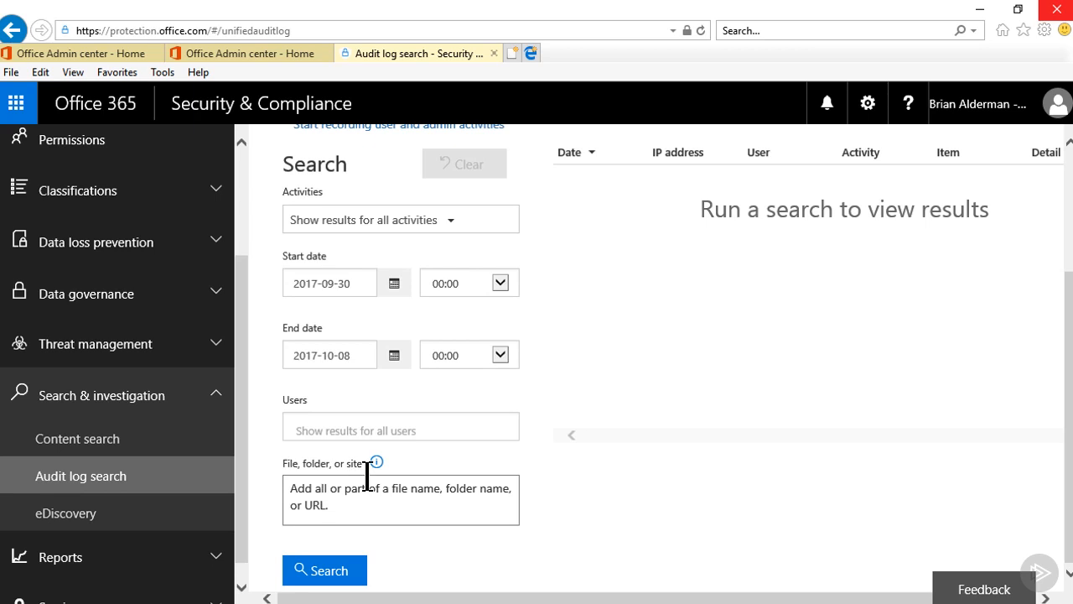
left_click(169, 518)
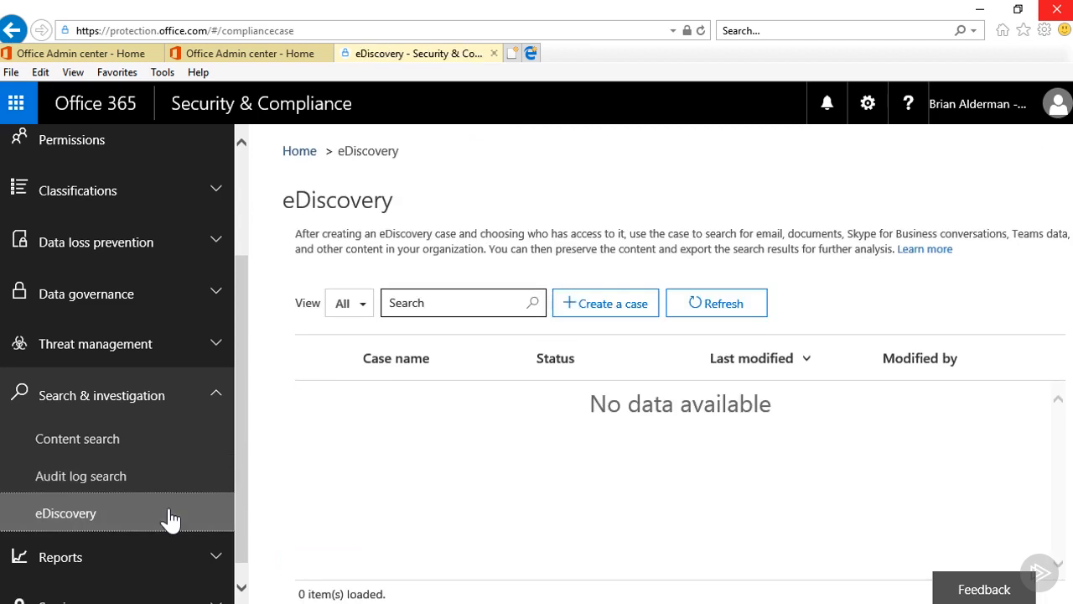